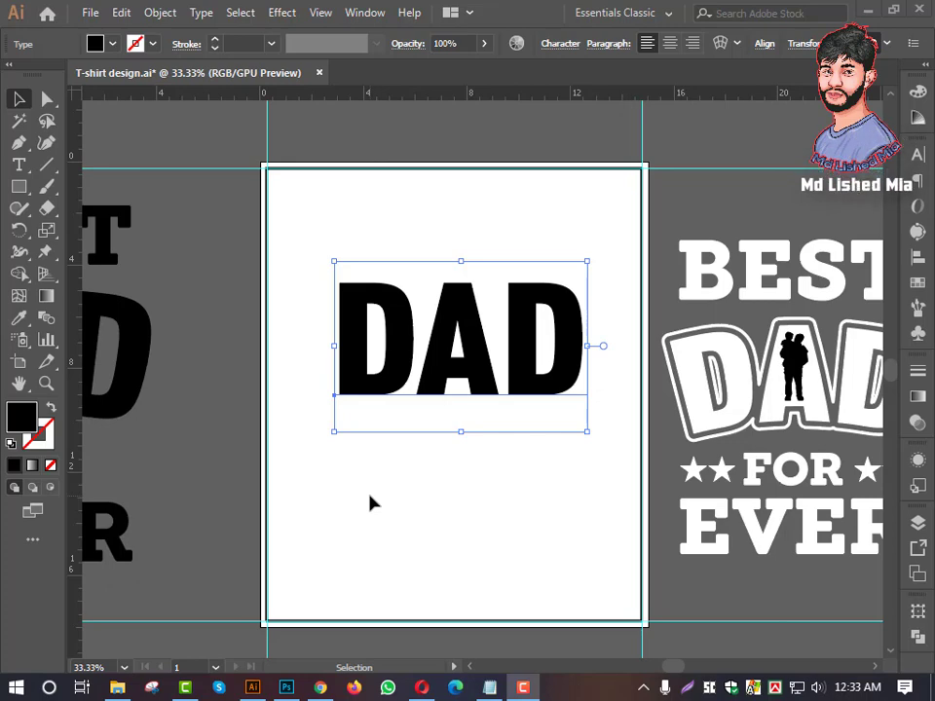
Look over the DAD text and the BEST DAD FOR EVER reference design.
{"action": "scroll", "coordinate": [428, 365], "scroll_direction": "down", "scroll_amount": 1}
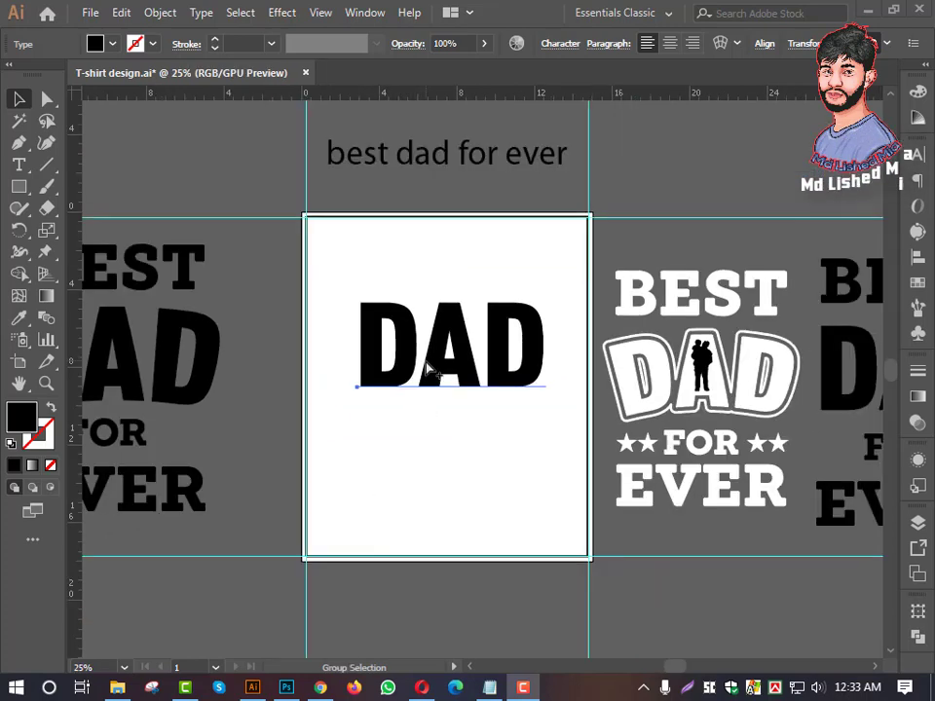
{"action": "scroll", "coordinate": [432, 353], "scroll_direction": "up", "scroll_amount": 2}
{"action": "scroll", "coordinate": [436, 341], "scroll_direction": "down", "scroll_amount": 1}
{"action": "scroll", "coordinate": [436, 341], "scroll_direction": "down", "scroll_amount": 1}
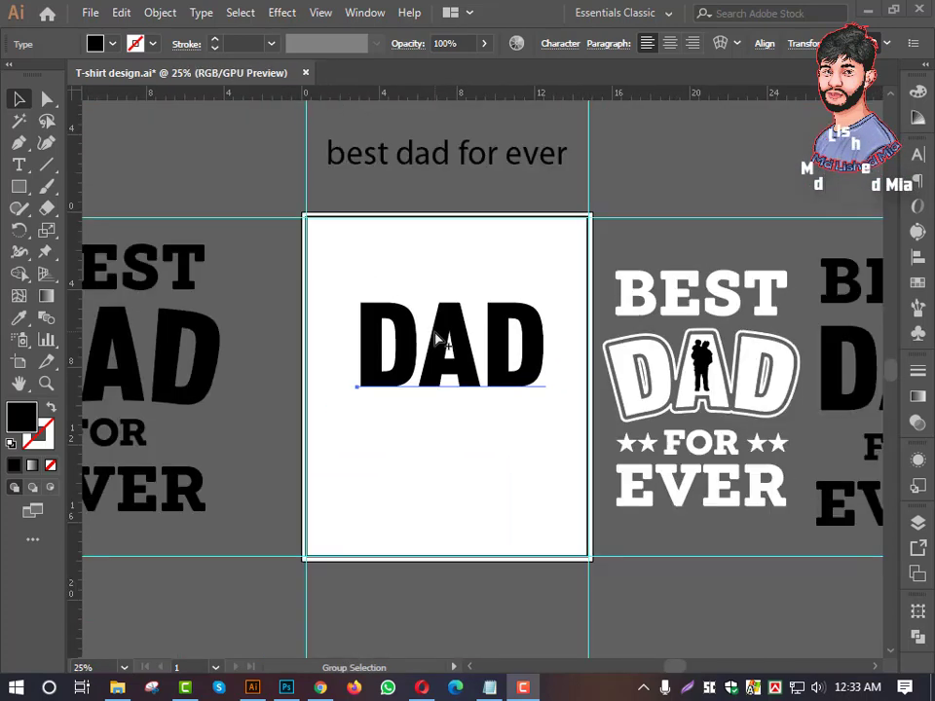
{"action": "left_click", "coordinate": [448, 341]}
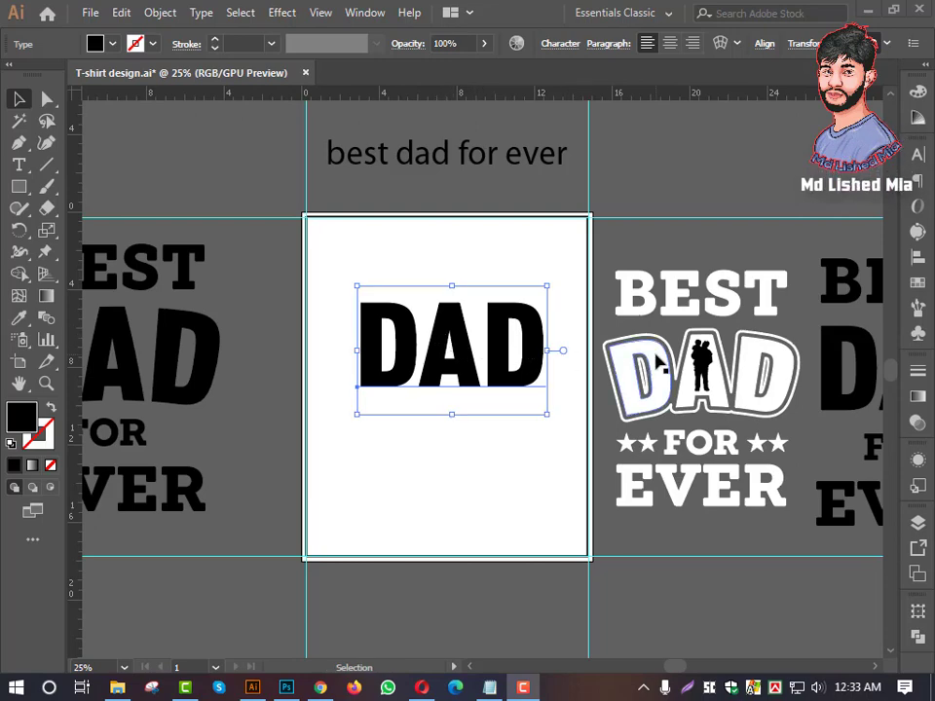
{"action": "scroll", "coordinate": [661, 336], "scroll_direction": "up", "scroll_amount": 2}
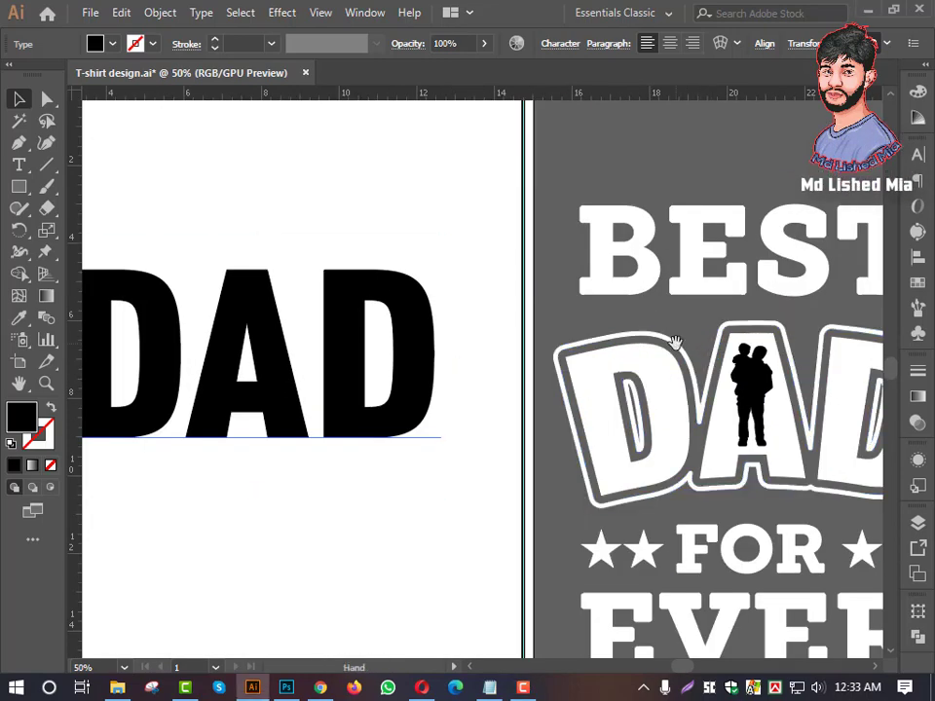
{"action": "left_click_drag", "start_coordinate": [675, 343], "coordinate": [612, 324]}
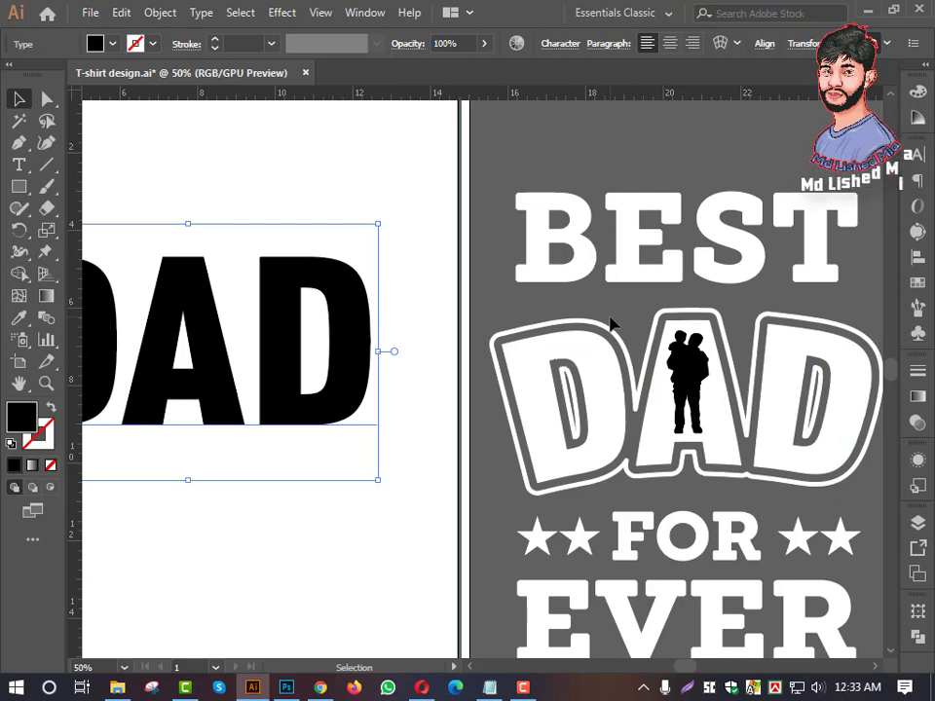
{"action": "left_click", "coordinate": [612, 330]}
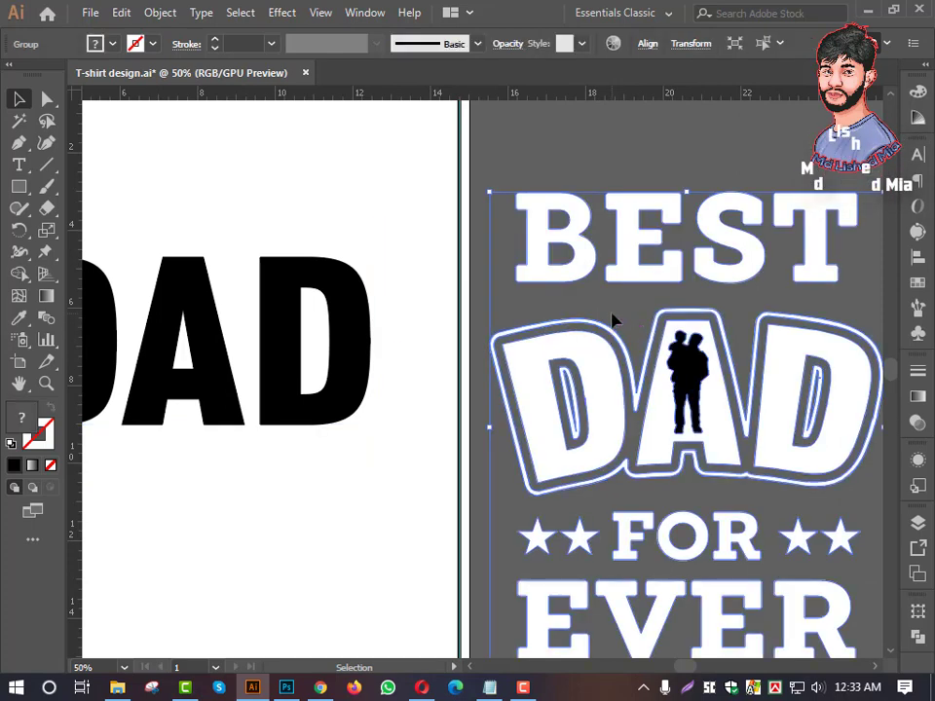
{"action": "key", "text": "ctrl+shift+a"}
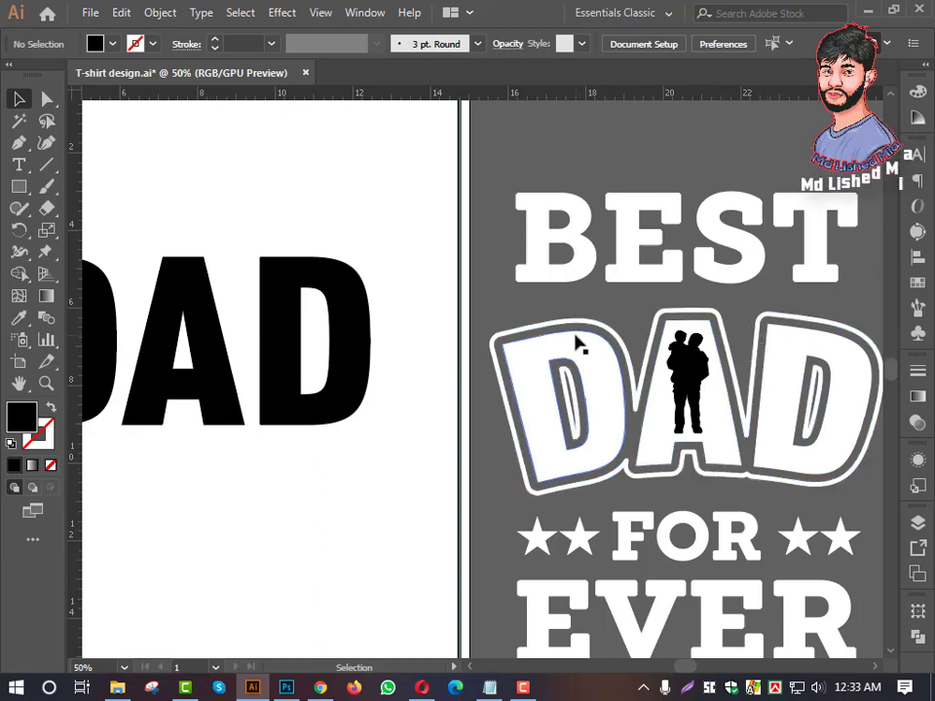
Convert the DAD text into outlined shapes with Create Outlines.
{"action": "left_click_drag", "start_coordinate": [495, 312], "coordinate": [659, 302]}
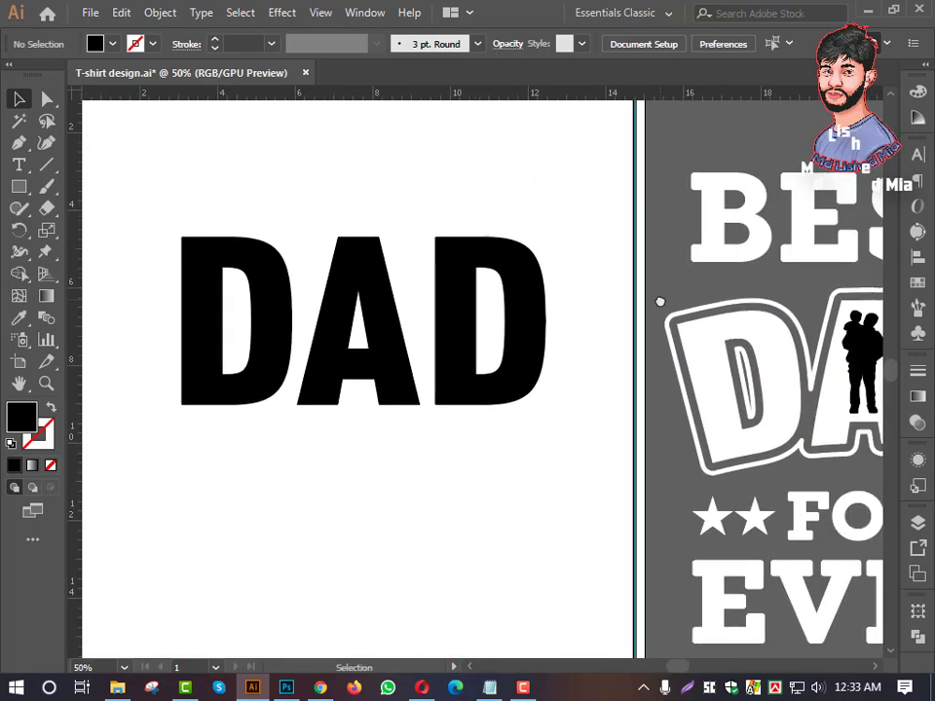
{"action": "scroll", "coordinate": [659, 302], "scroll_direction": "down", "scroll_amount": 1}
{"action": "scroll", "coordinate": [659, 304], "scroll_direction": "up", "scroll_amount": 1}
{"action": "scroll", "coordinate": [652, 310], "scroll_direction": "down", "scroll_amount": 1}
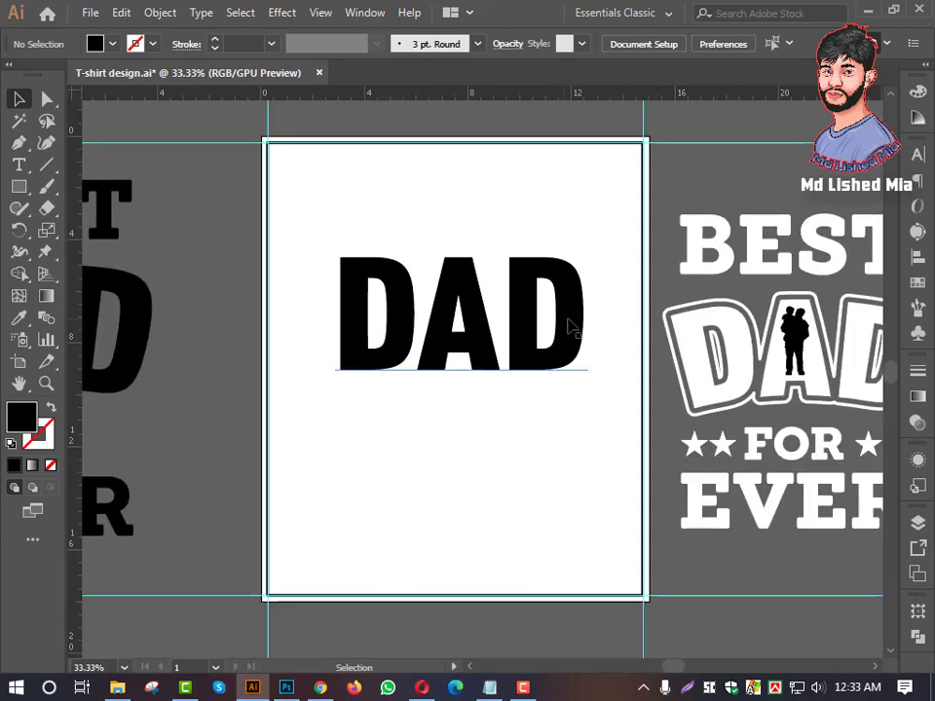
{"action": "left_click_drag", "start_coordinate": [571, 327], "coordinate": [477, 341]}
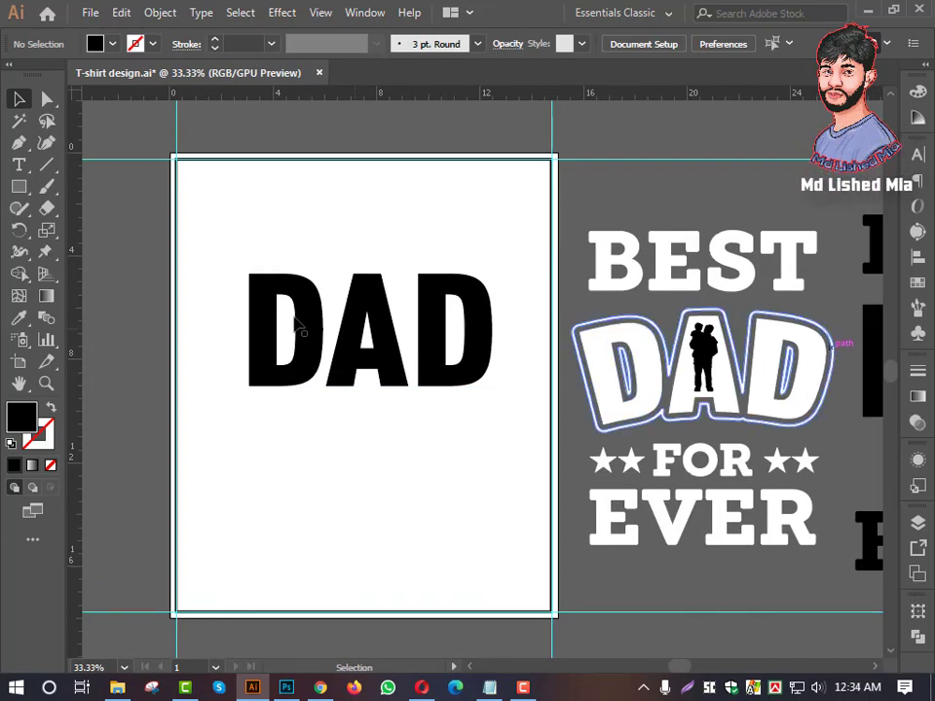
{"action": "scroll", "coordinate": [292, 321], "scroll_direction": "up", "scroll_amount": 1}
{"action": "scroll", "coordinate": [263, 302], "scroll_direction": "down", "scroll_amount": 1}
{"action": "left_click_drag", "start_coordinate": [265, 298], "coordinate": [276, 306]}
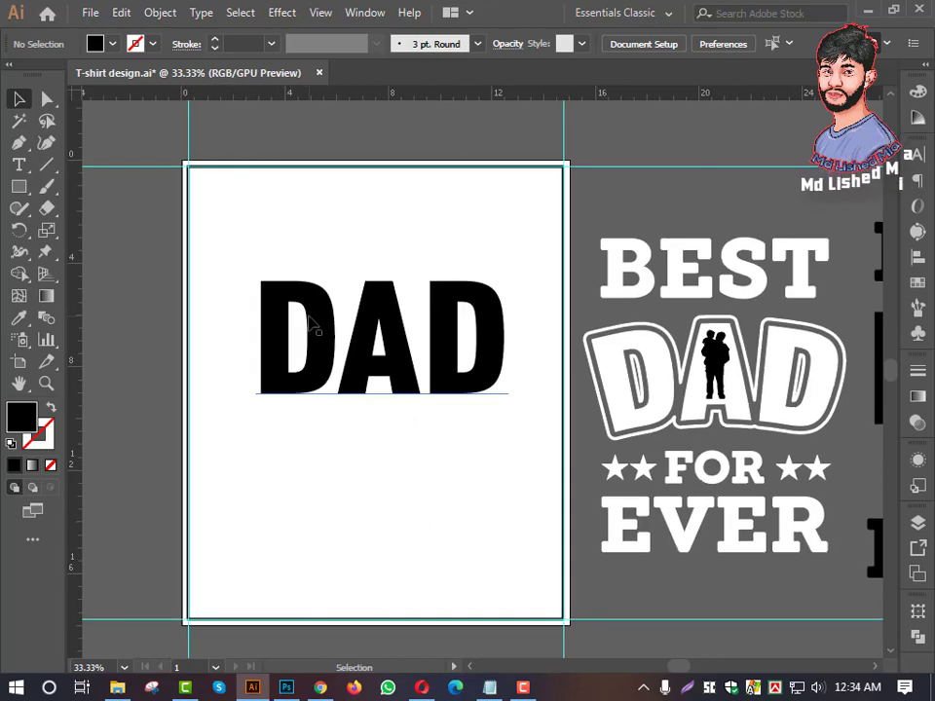
{"action": "left_click", "coordinate": [309, 325]}
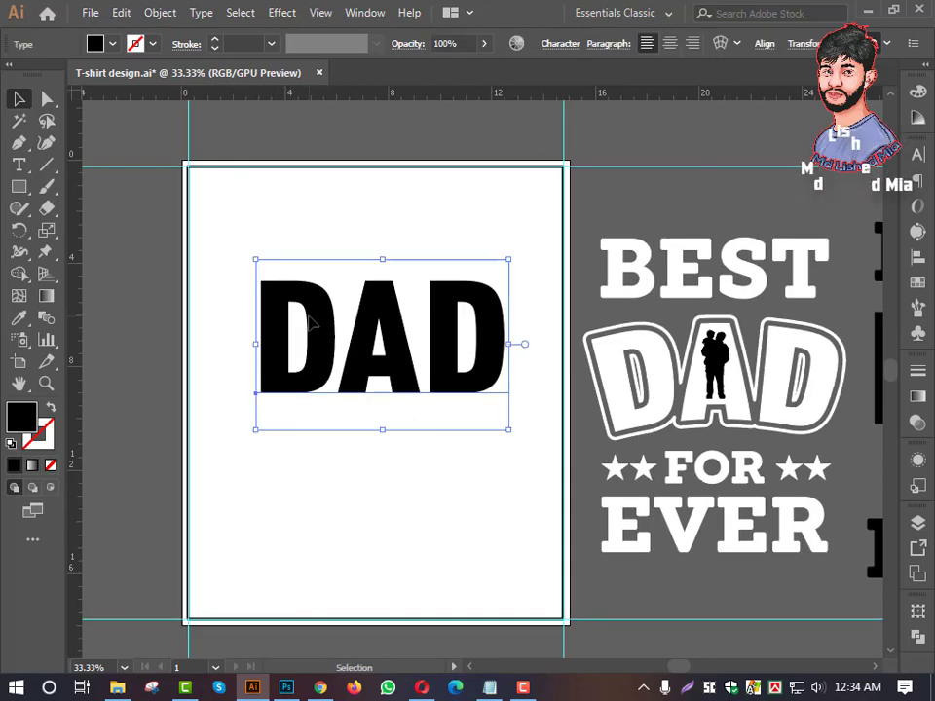
{"action": "right_click", "coordinate": [311, 322]}
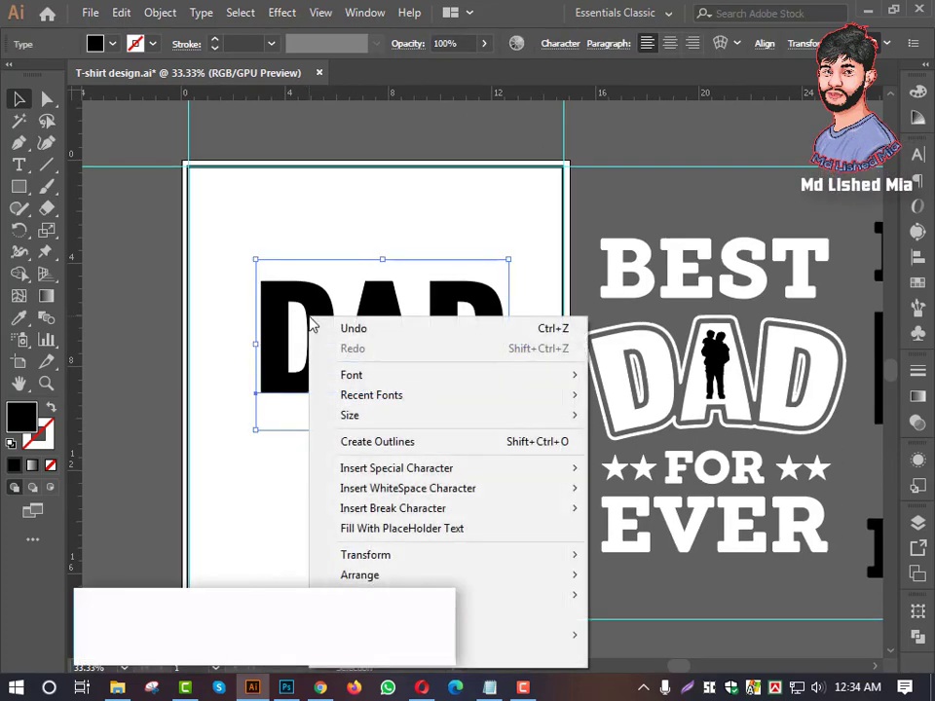
{"action": "left_click", "coordinate": [372, 443]}
{"action": "left_click", "coordinate": [417, 243]}
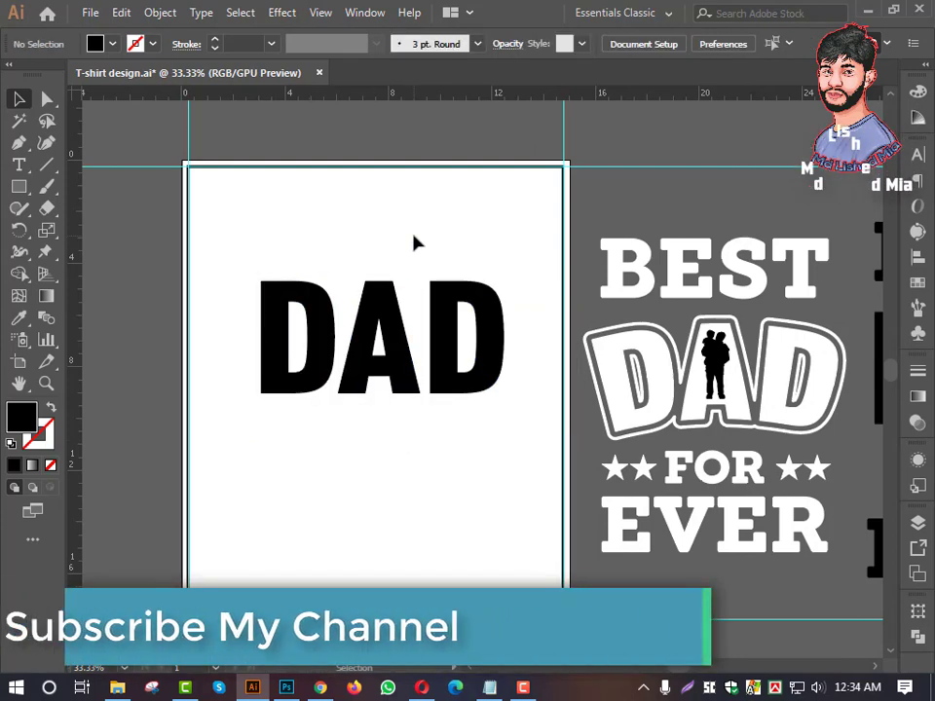
Ungroup the reference artwork and drag the father-child silhouette beside the DAD artboard.
{"action": "scroll", "coordinate": [730, 366], "scroll_direction": "right", "scroll_amount": 1}
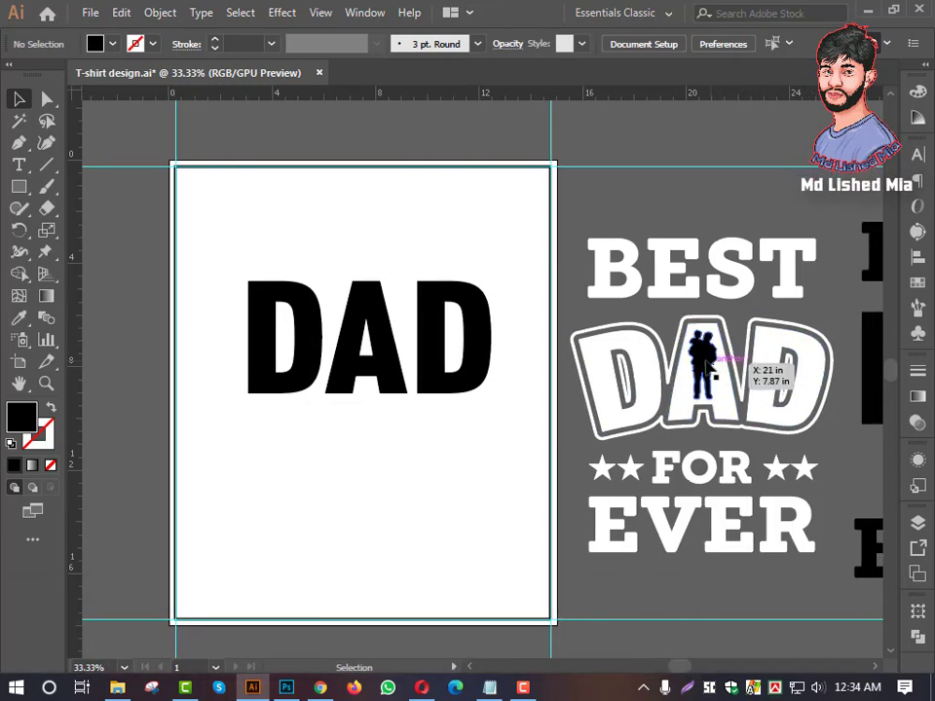
{"action": "left_click", "coordinate": [708, 365]}
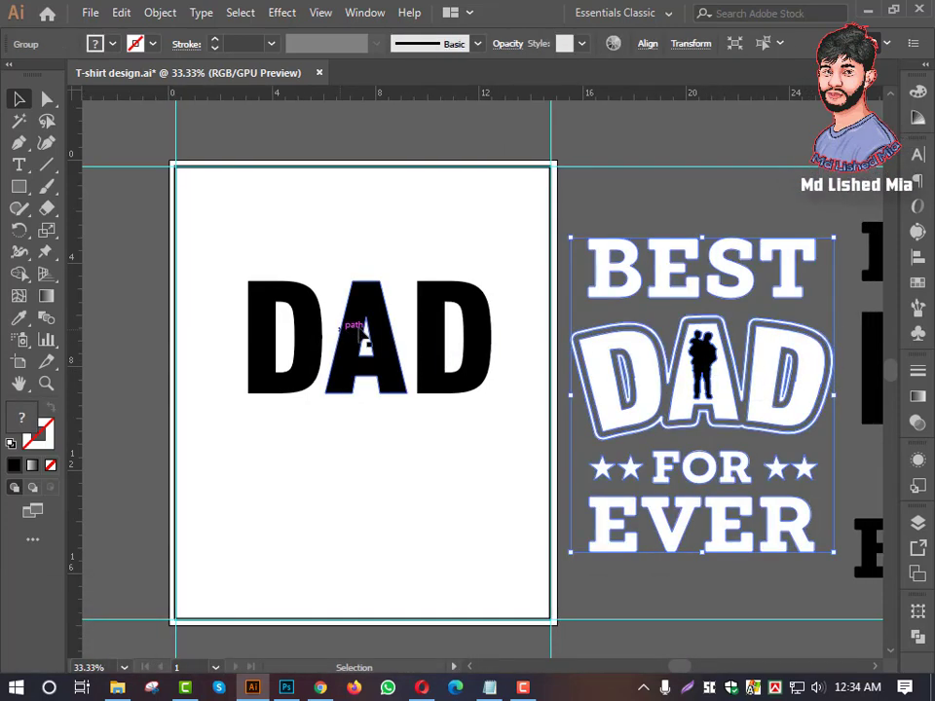
{"action": "scroll", "coordinate": [360, 323], "scroll_direction": "up", "scroll_amount": 1}
{"action": "scroll", "coordinate": [643, 336], "scroll_direction": "right", "scroll_amount": 1}
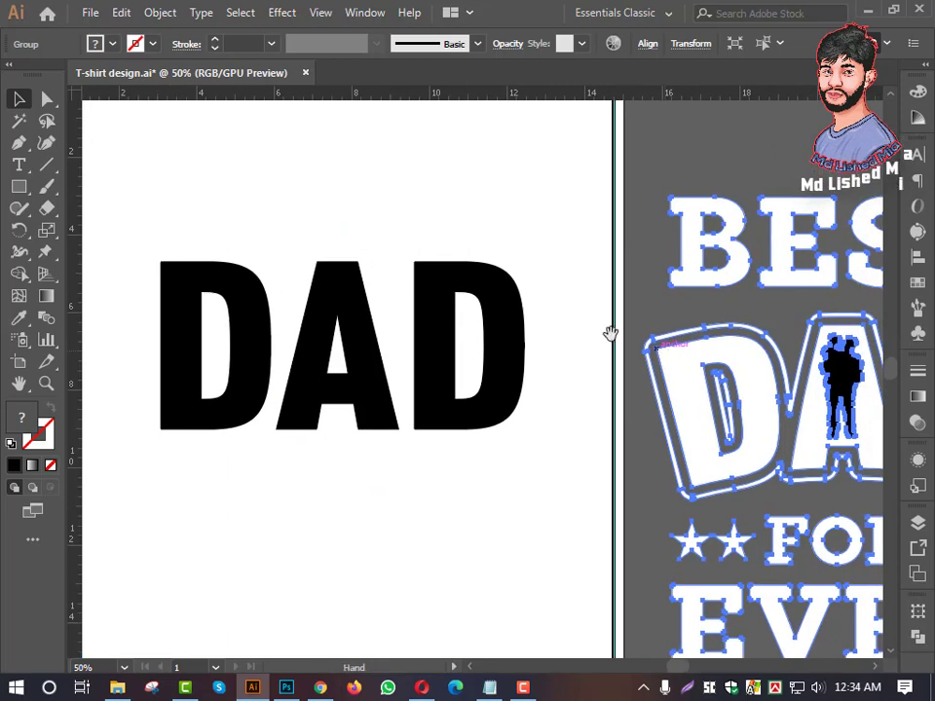
{"action": "scroll", "coordinate": [438, 346], "scroll_direction": "down", "scroll_amount": 1}
{"action": "left_click_drag", "start_coordinate": [526, 340], "coordinate": [590, 341]}
{"action": "right_click", "coordinate": [618, 378]}
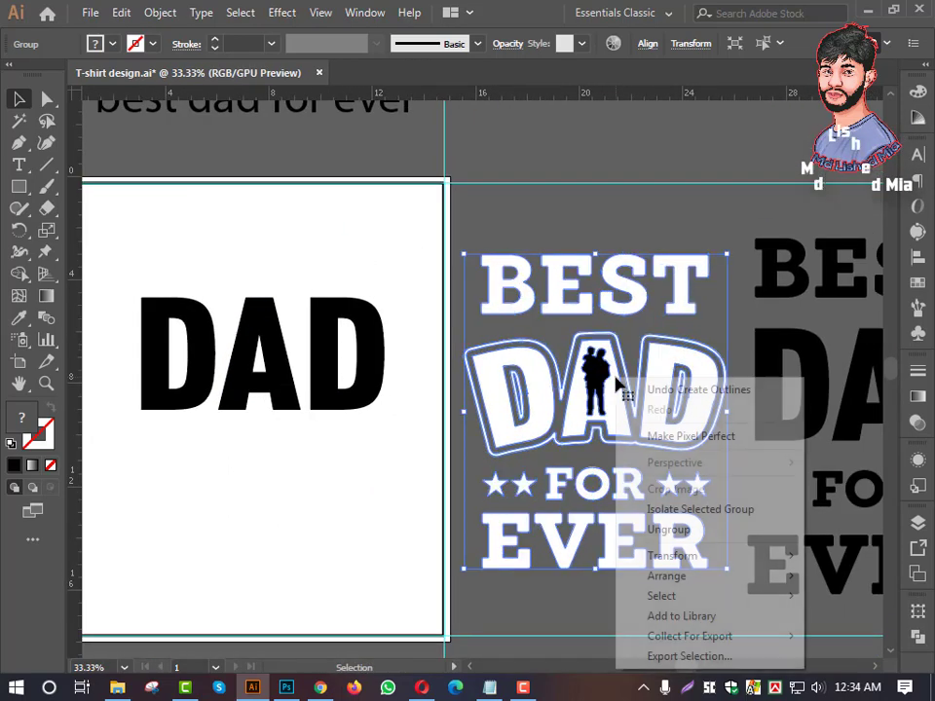
{"action": "left_click", "coordinate": [664, 534]}
{"action": "left_click", "coordinate": [612, 326]}
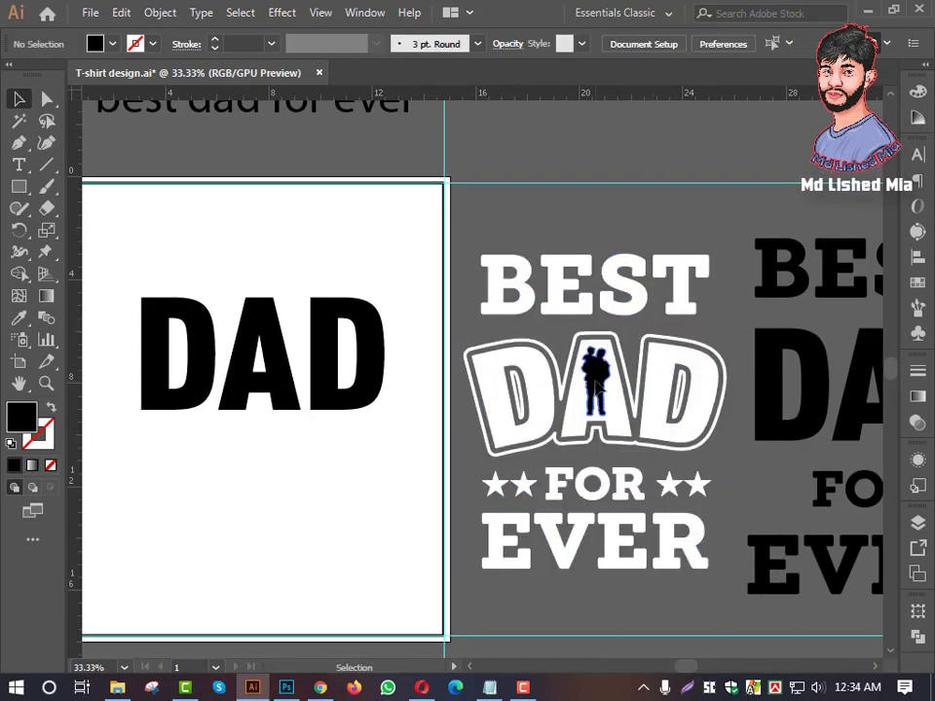
{"action": "left_click", "coordinate": [596, 375]}
{"action": "mouse_move", "coordinate": [596, 375]}
{"action": "left_mouse_down"}
{"action": "mouse_move", "coordinate": [680, 358]}
{"action": "mouse_move", "coordinate": [526, 331]}
{"action": "mouse_move", "coordinate": [556, 334]}
{"action": "left_mouse_up"}
Ungroup the outlined DAD letters and draw a rectangle over the A's inner opening.
{"action": "left_click", "coordinate": [353, 362]}
{"action": "scroll", "coordinate": [352, 363], "scroll_direction": "up", "scroll_amount": 2}
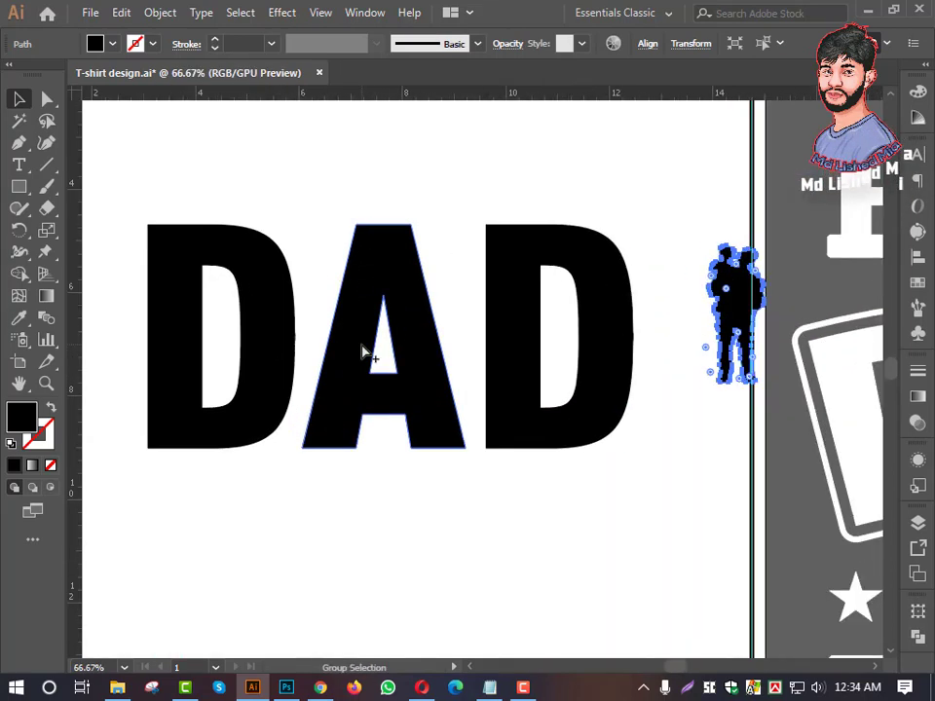
{"action": "right_click", "coordinate": [364, 322]}
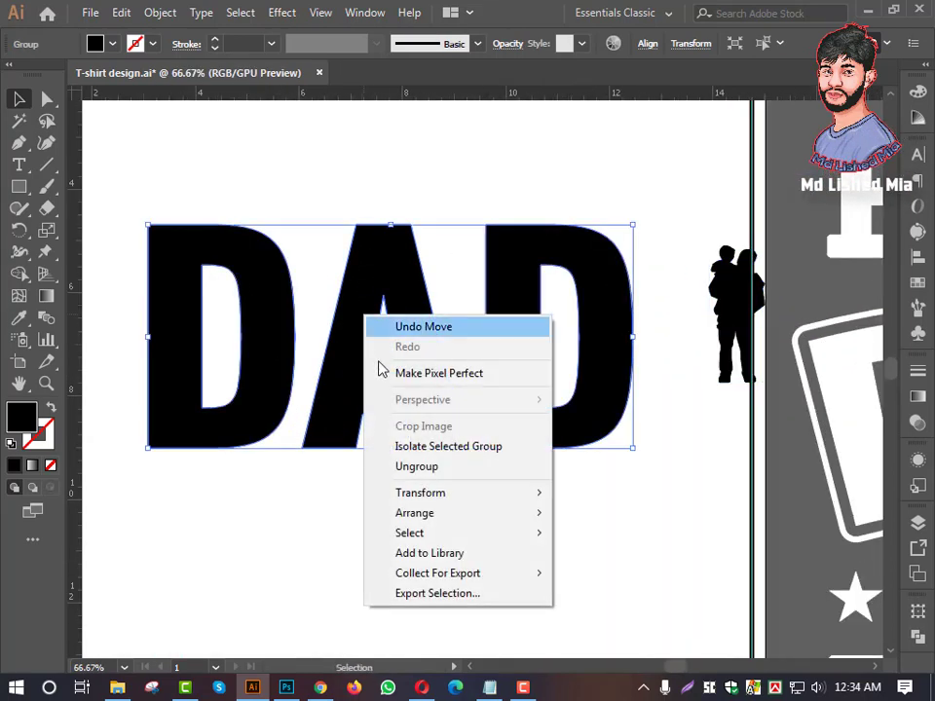
{"action": "left_click", "coordinate": [409, 468]}
{"action": "left_click", "coordinate": [396, 298]}
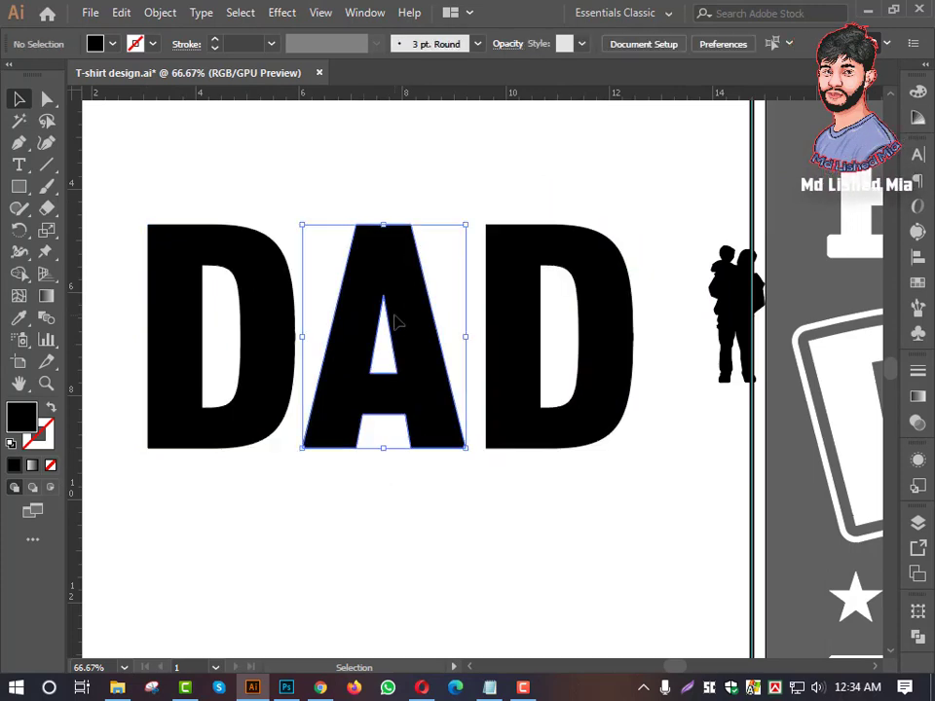
{"action": "left_click", "coordinate": [18, 187]}
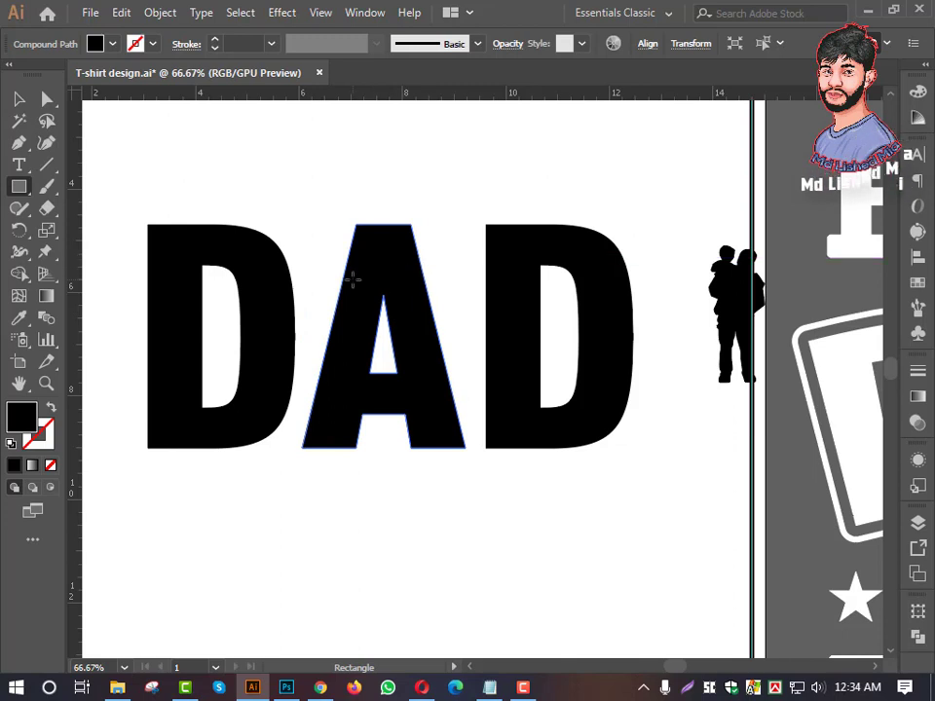
{"action": "left_click_drag", "start_coordinate": [355, 280], "coordinate": [407, 388]}
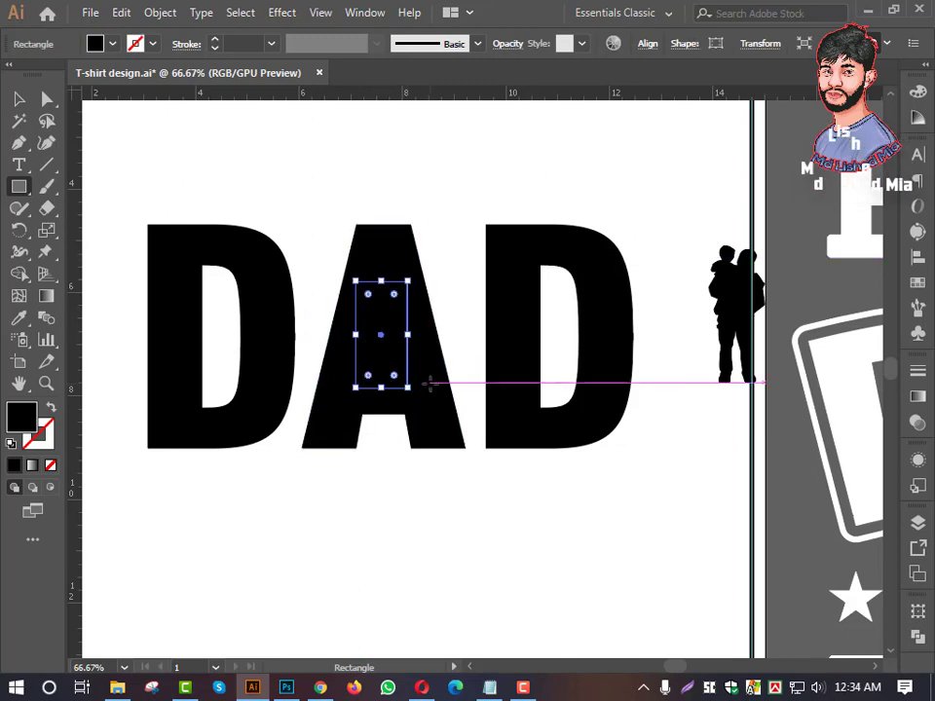
{"action": "left_click", "coordinate": [19, 99]}
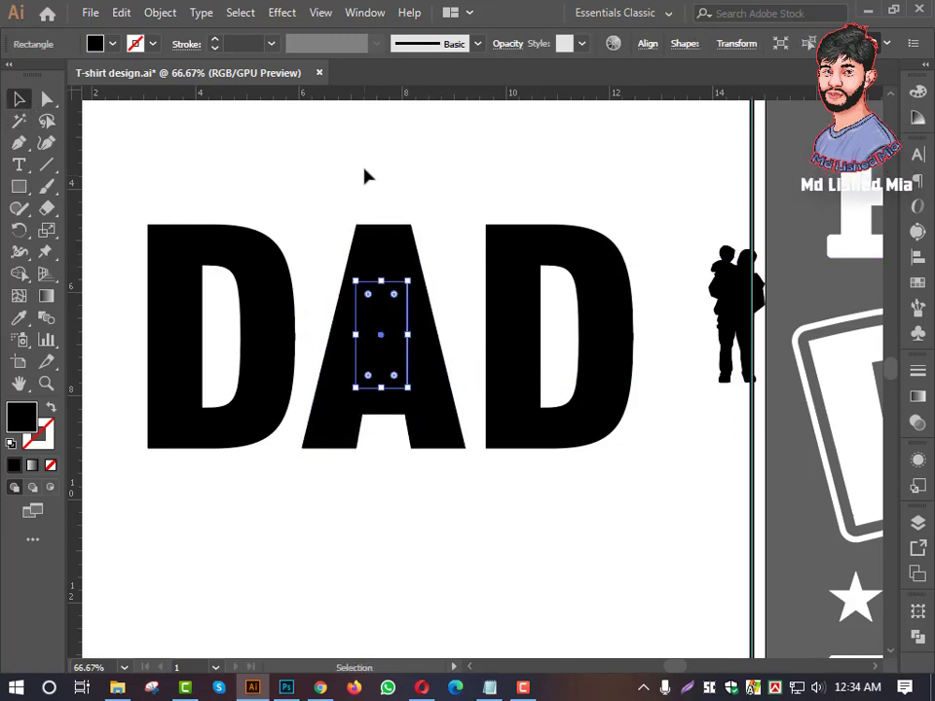
{"action": "left_click_drag", "start_coordinate": [362, 168], "coordinate": [403, 552]}
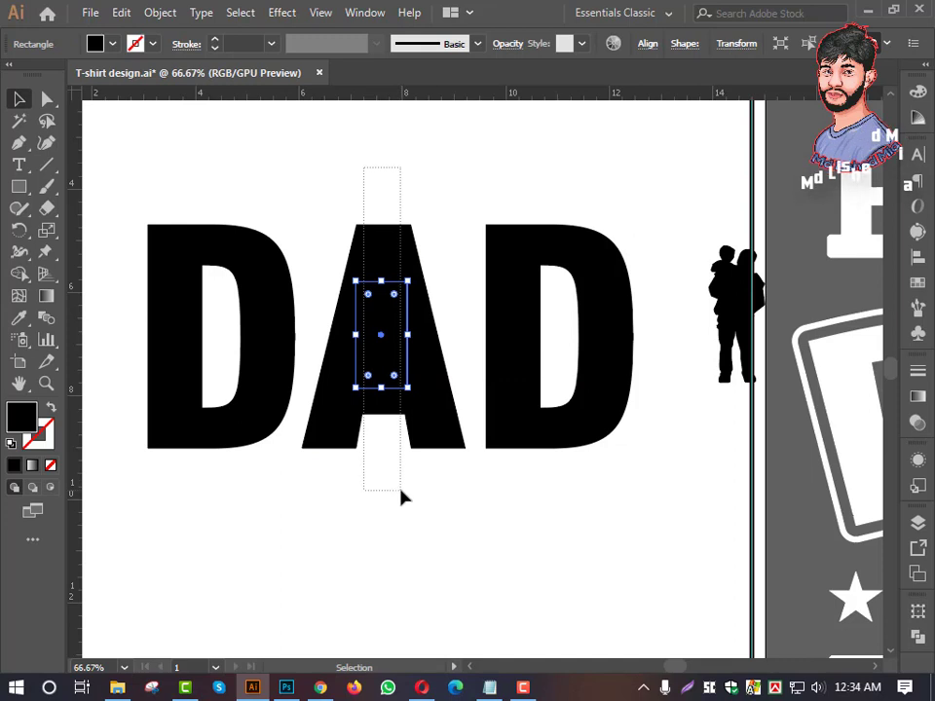
Unite the A with its inner shape via Pathfinder, undoing the first wrong merge.
{"action": "left_click", "coordinate": [918, 637]}
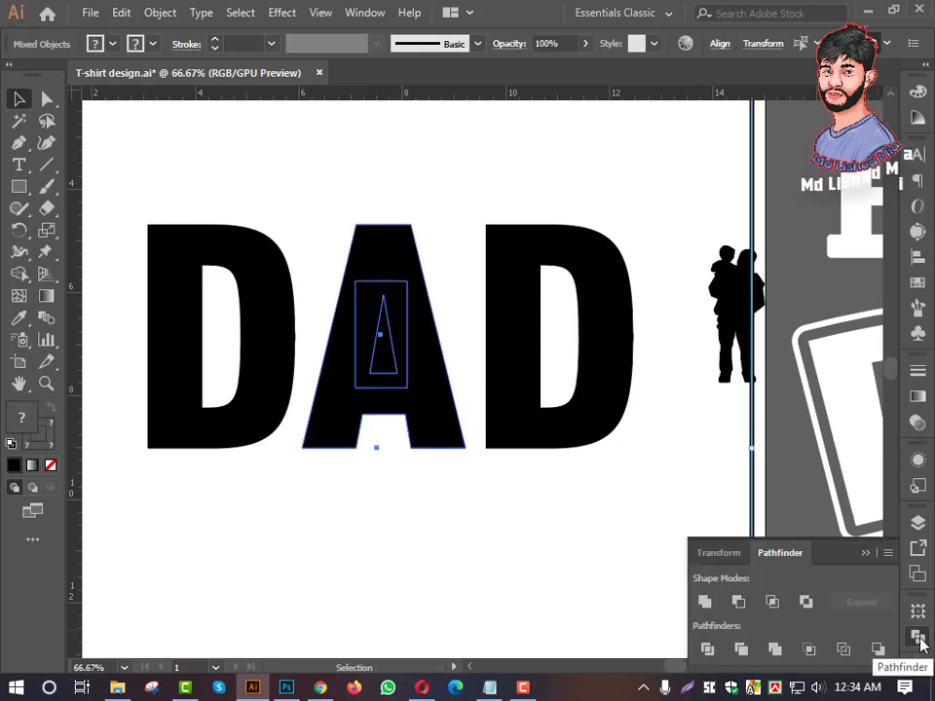
{"action": "left_click", "coordinate": [703, 603]}
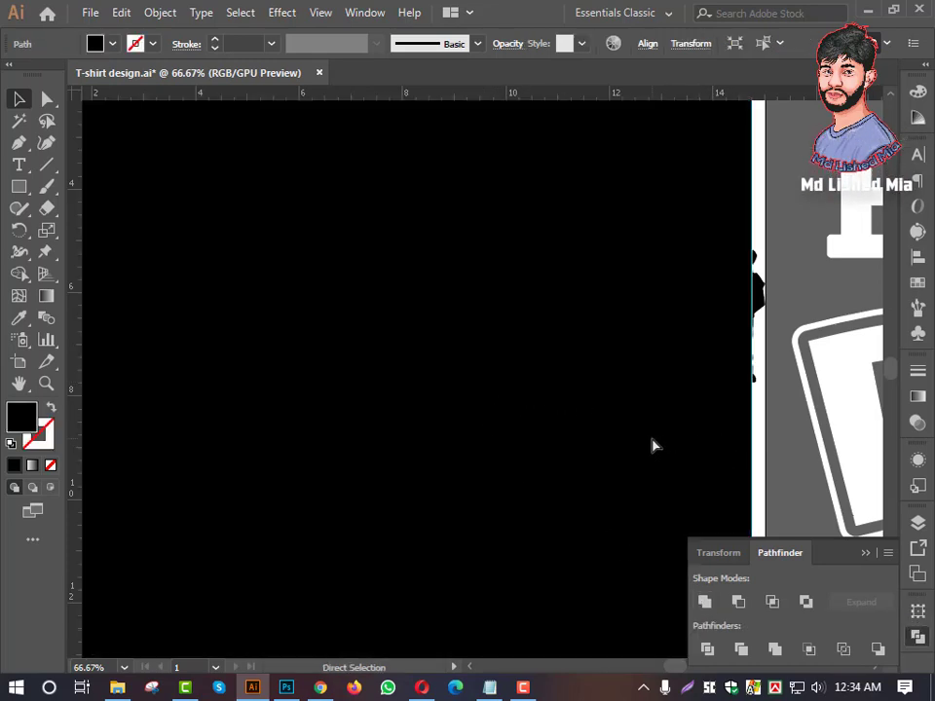
{"action": "key", "text": "ctrl+z"}
{"action": "key", "text": "v"}
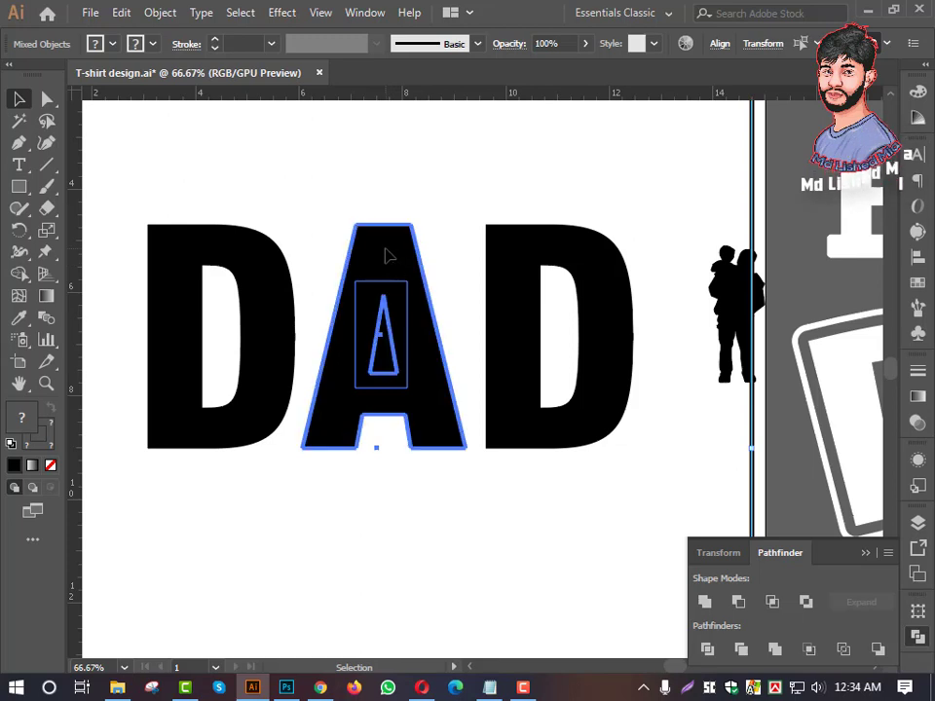
{"action": "left_click", "coordinate": [428, 250]}
{"action": "left_click", "coordinate": [389, 327]}
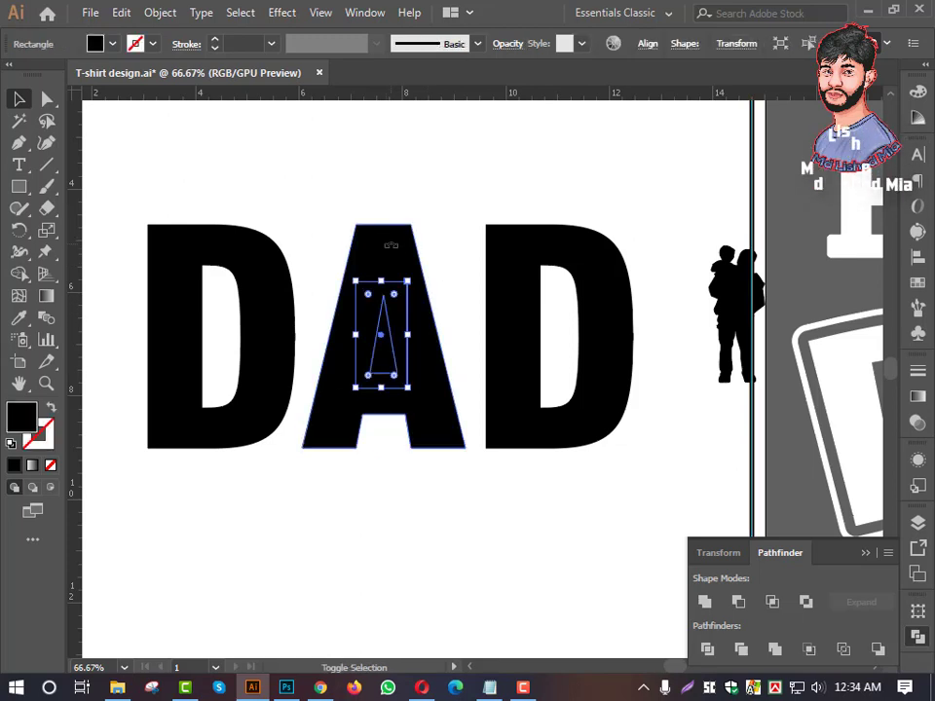
{"action": "left_click", "coordinate": [390, 239]}
{"action": "left_click", "coordinate": [384, 357], "text": "shift"}
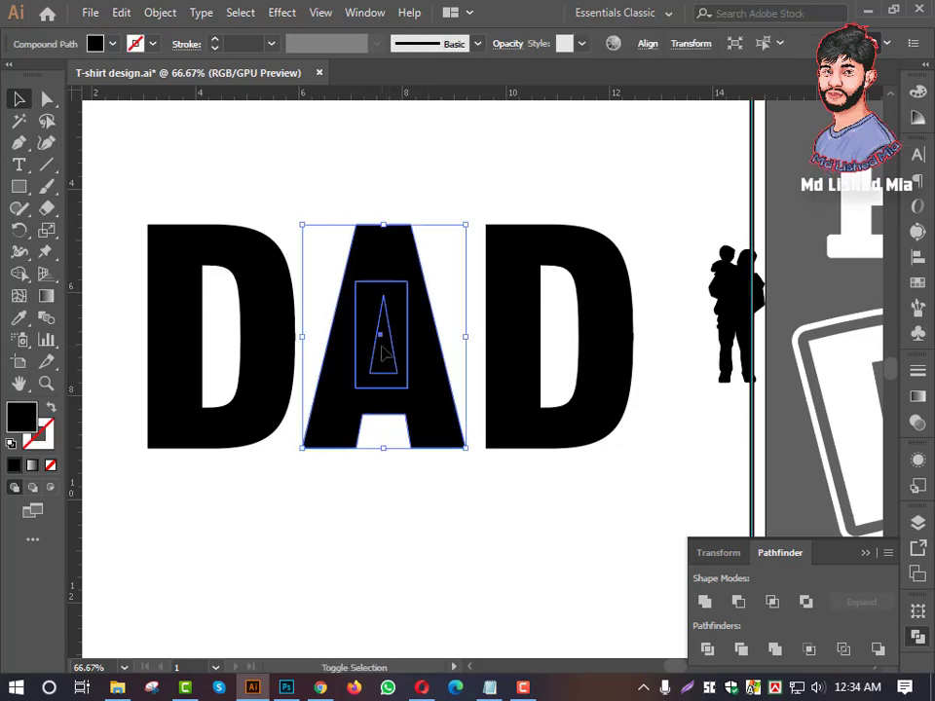
{"action": "left_click", "coordinate": [703, 603]}
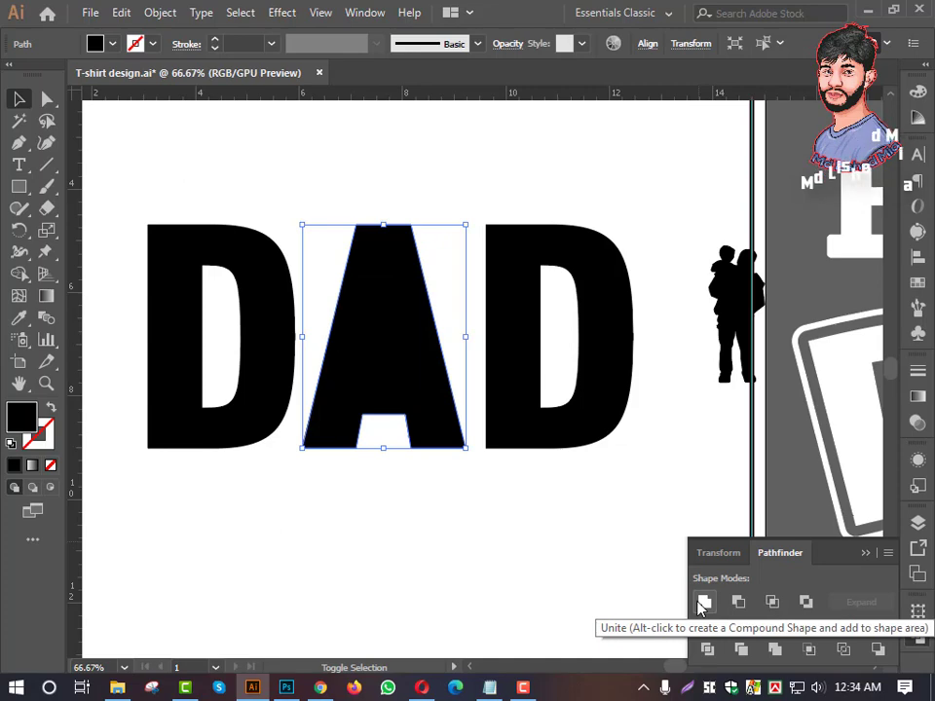
Close the Pathfinder panel and zoom out to view the artboard.
{"action": "left_click", "coordinate": [870, 553]}
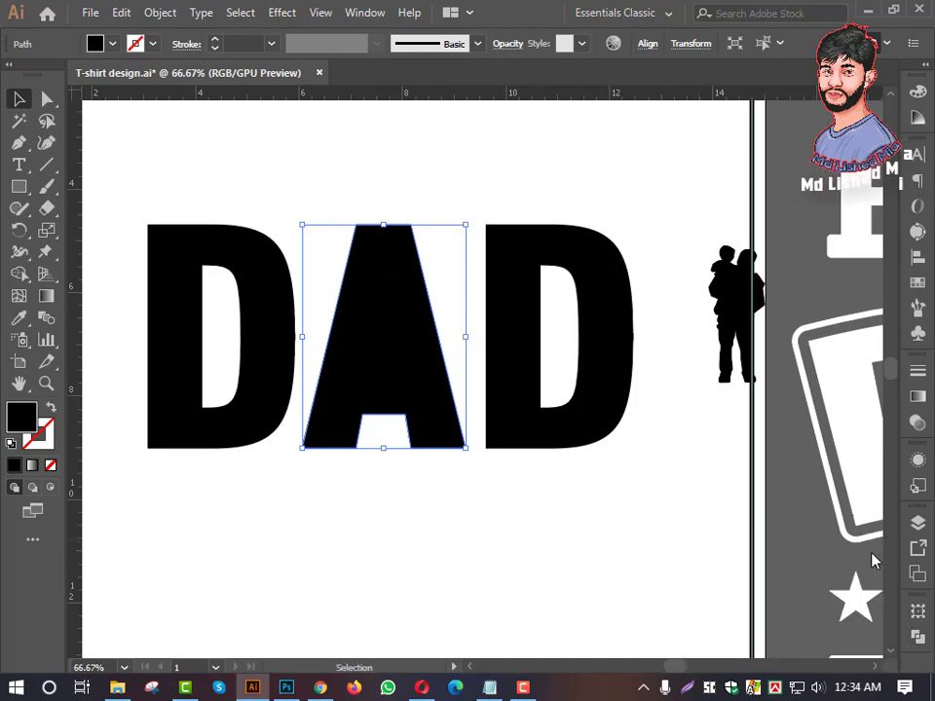
{"action": "left_click", "coordinate": [369, 11]}
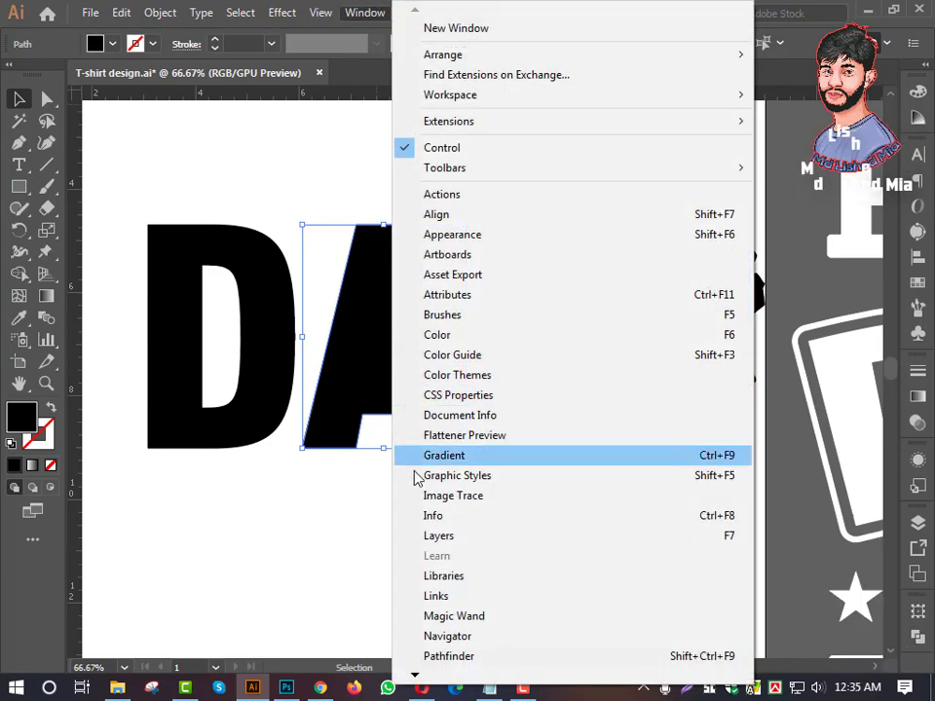
{"action": "left_click", "coordinate": [448, 656]}
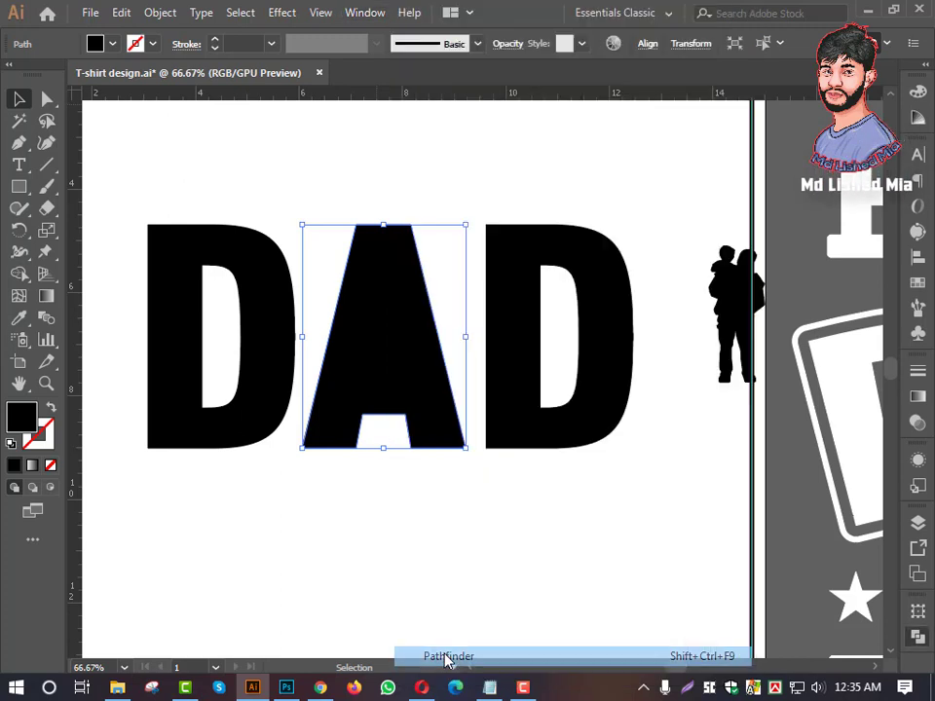
{"action": "left_click", "coordinate": [875, 557]}
{"action": "key", "text": "a"}
{"action": "scroll", "coordinate": [556, 313], "scroll_direction": "down", "scroll_amount": 1}
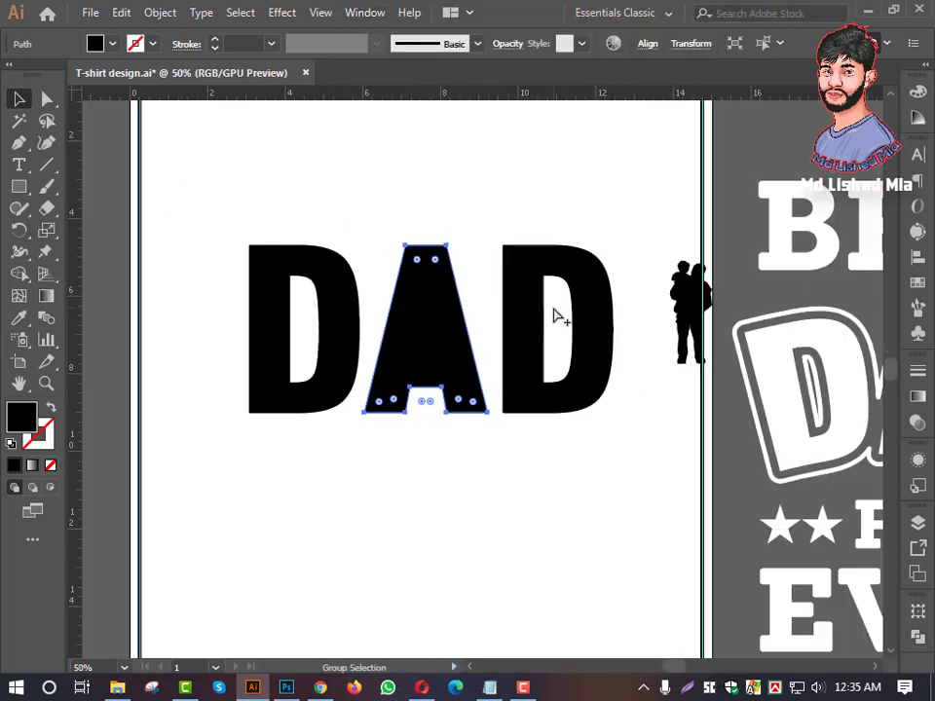
{"action": "scroll", "coordinate": [480, 322], "scroll_direction": "up", "scroll_amount": 1}
Move the father-child silhouette into the A and give it a white fill.
{"action": "key", "text": "v"}
{"action": "left_click", "coordinate": [765, 307]}
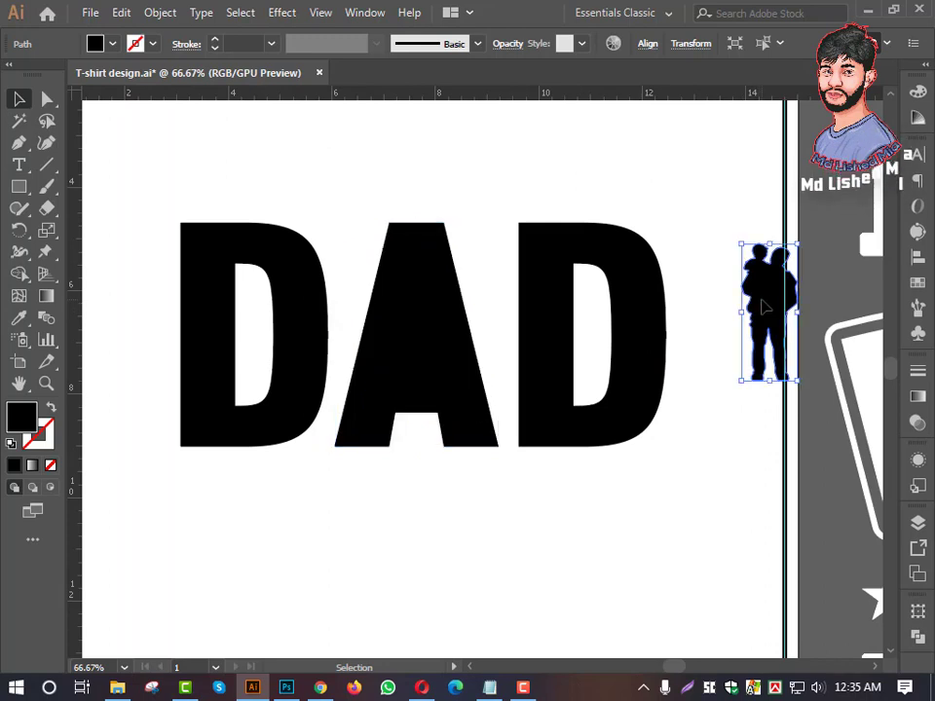
{"action": "left_click_drag", "start_coordinate": [777, 308], "coordinate": [417, 327]}
{"action": "left_click", "coordinate": [17, 320]}
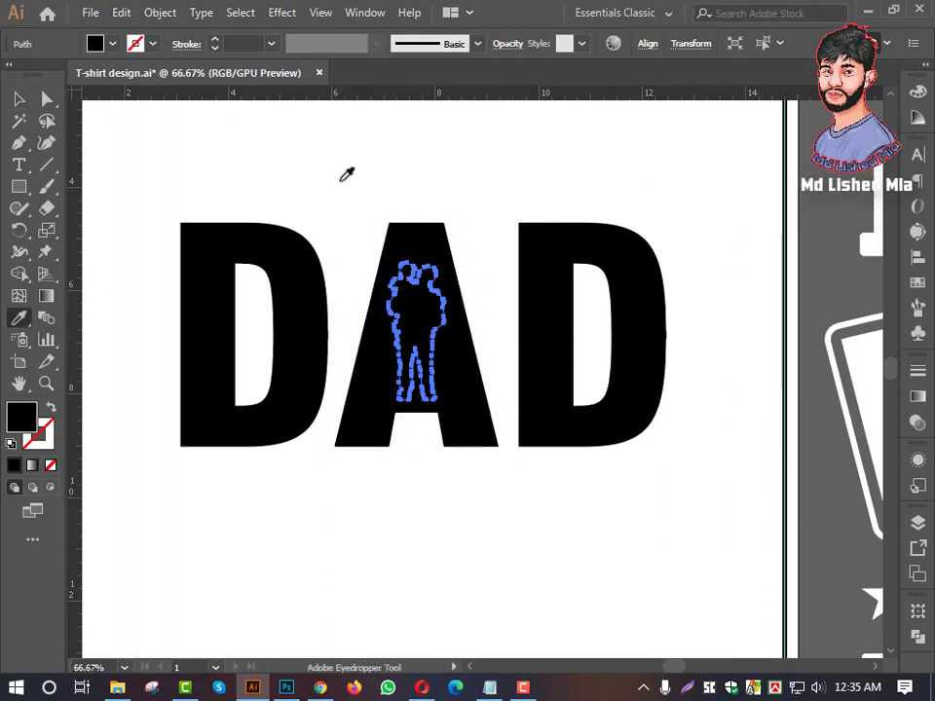
{"action": "left_click", "coordinate": [343, 180]}
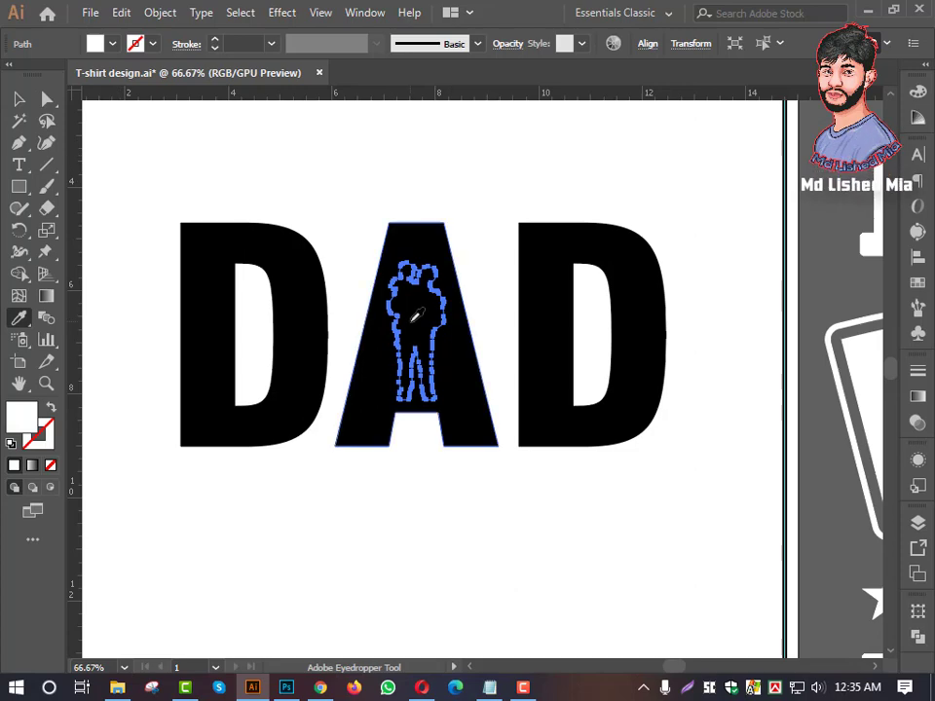
Bring the white silhouette to the front of the A with Arrange.
{"action": "right_click", "coordinate": [410, 296]}
{"action": "mouse_move", "coordinate": [462, 580]}
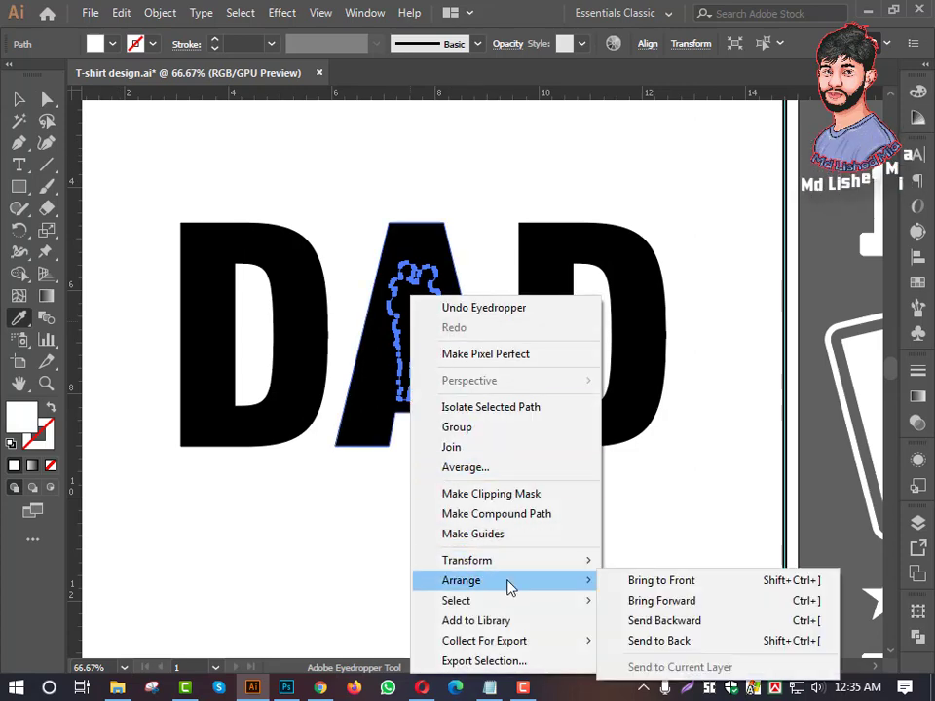
{"action": "left_click", "coordinate": [659, 589]}
{"action": "left_click", "coordinate": [19, 98]}
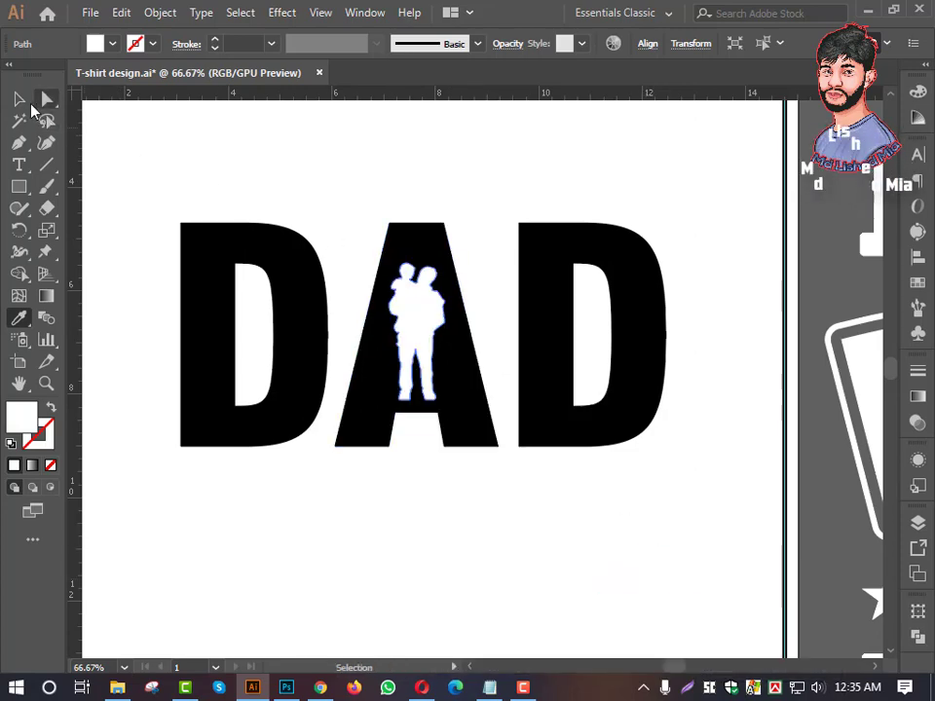
{"action": "left_click", "coordinate": [342, 184]}
{"action": "left_click", "coordinate": [438, 331]}
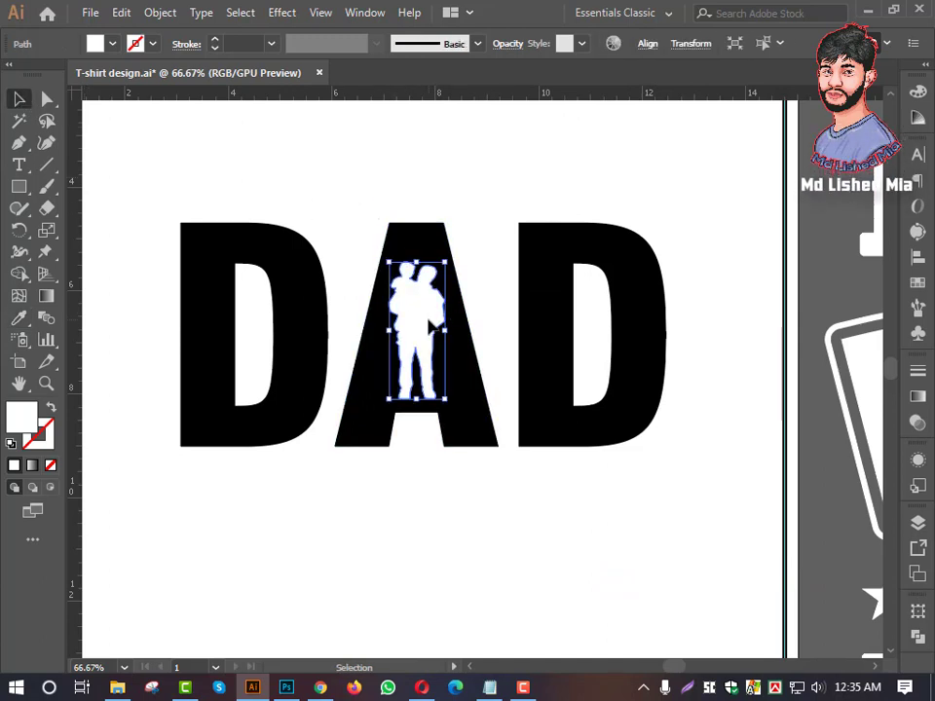
Try selecting the A with its silhouette and reframe the view on the DAD artwork.
{"action": "left_click", "coordinate": [409, 185]}
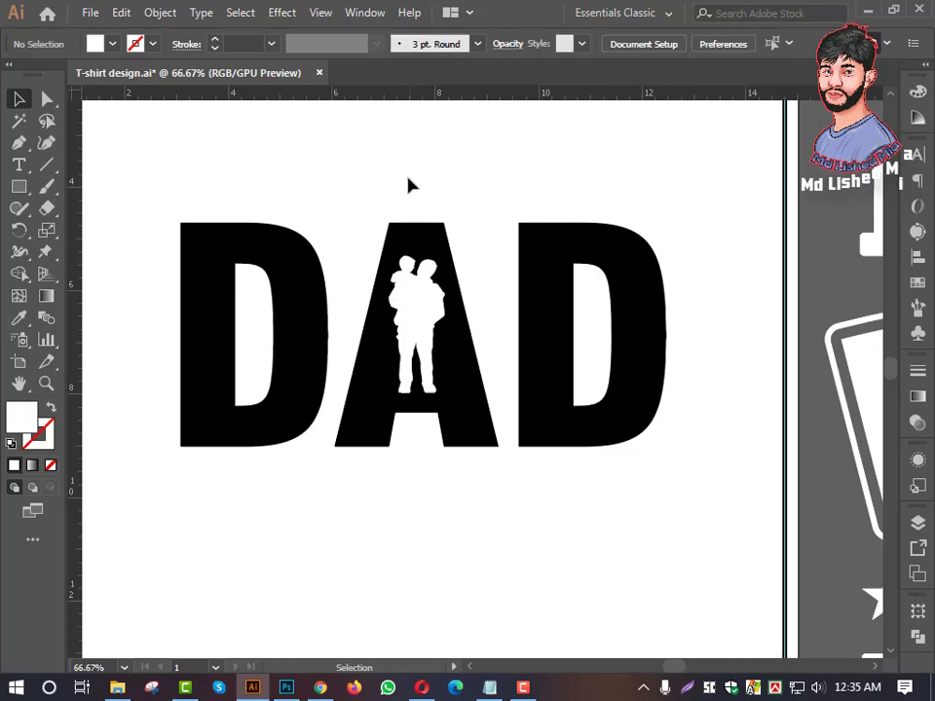
{"action": "left_click_drag", "start_coordinate": [411, 539], "coordinate": [411, 538]}
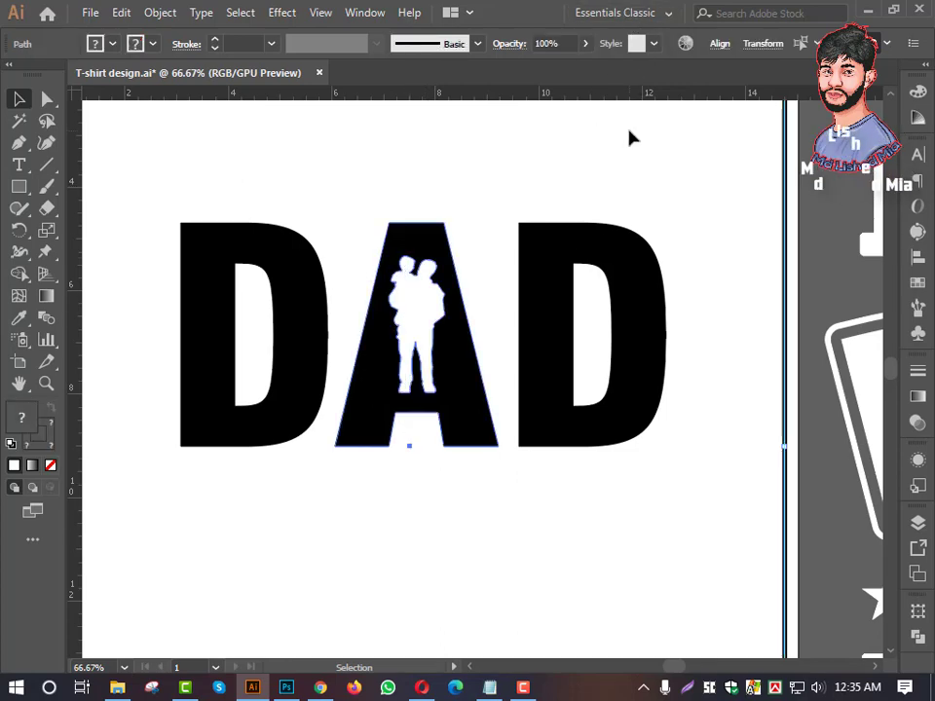
{"action": "left_click", "coordinate": [551, 221]}
{"action": "scroll", "coordinate": [535, 226], "scroll_direction": "down", "scroll_amount": 2}
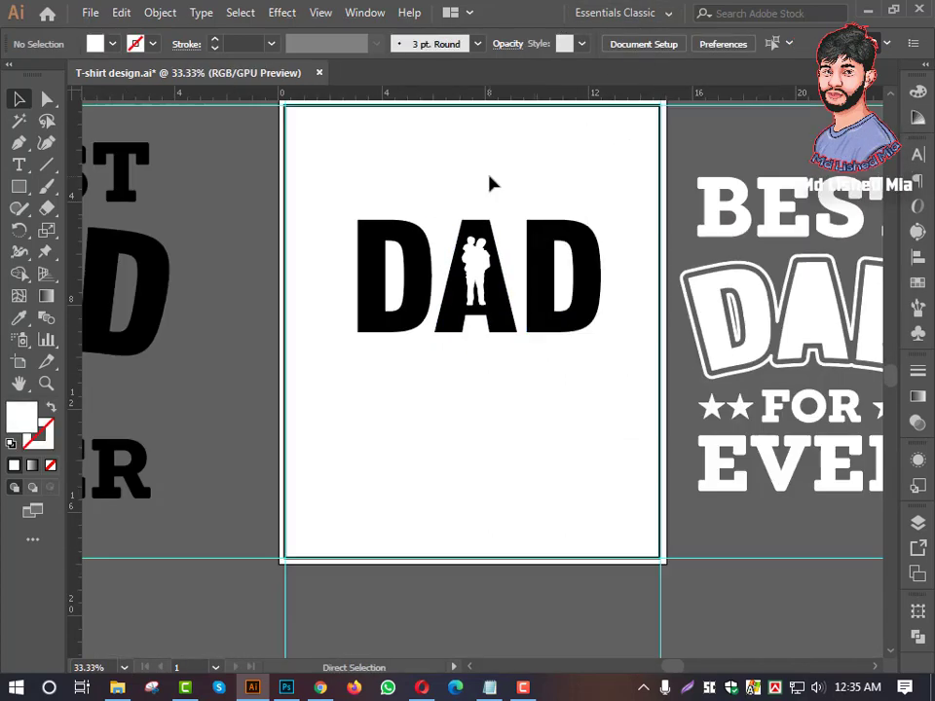
{"action": "scroll", "coordinate": [476, 229], "scroll_direction": "up", "scroll_amount": 2}
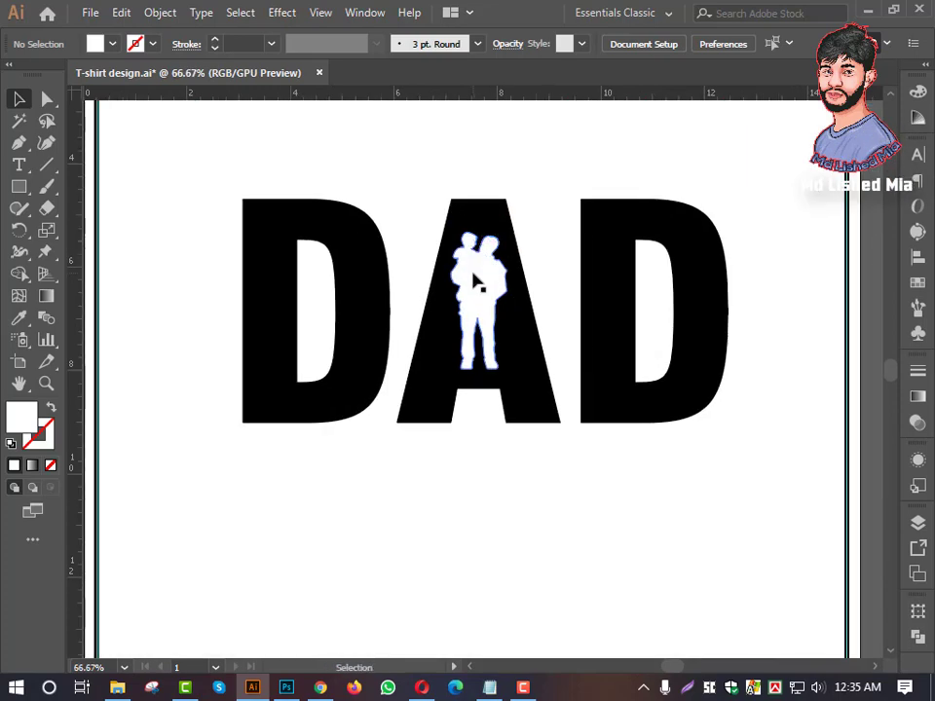
{"action": "left_click", "coordinate": [476, 226]}
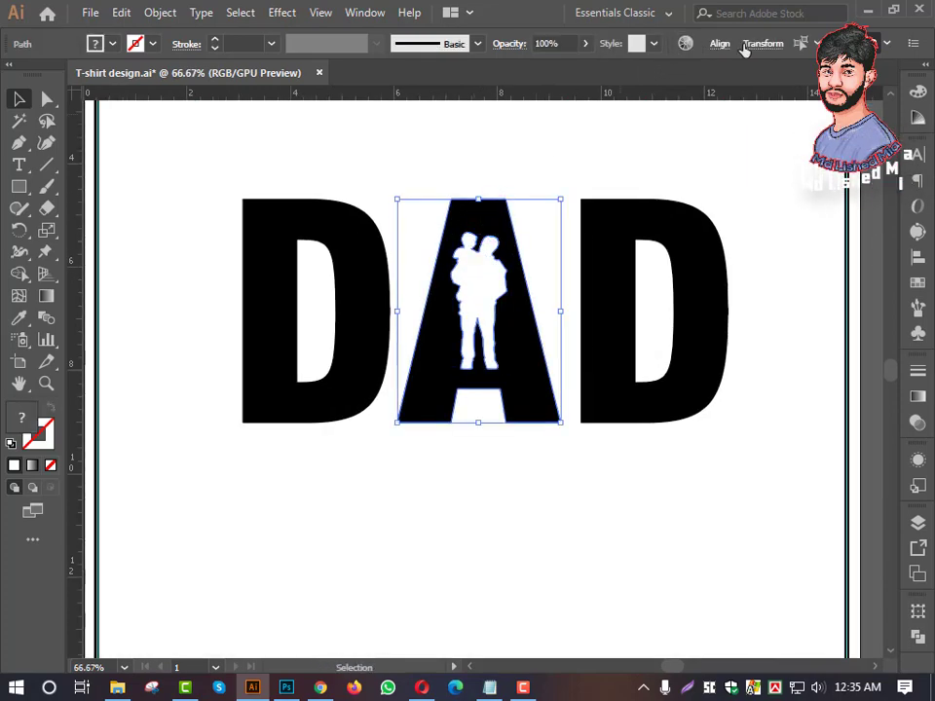
{"action": "left_click", "coordinate": [718, 43]}
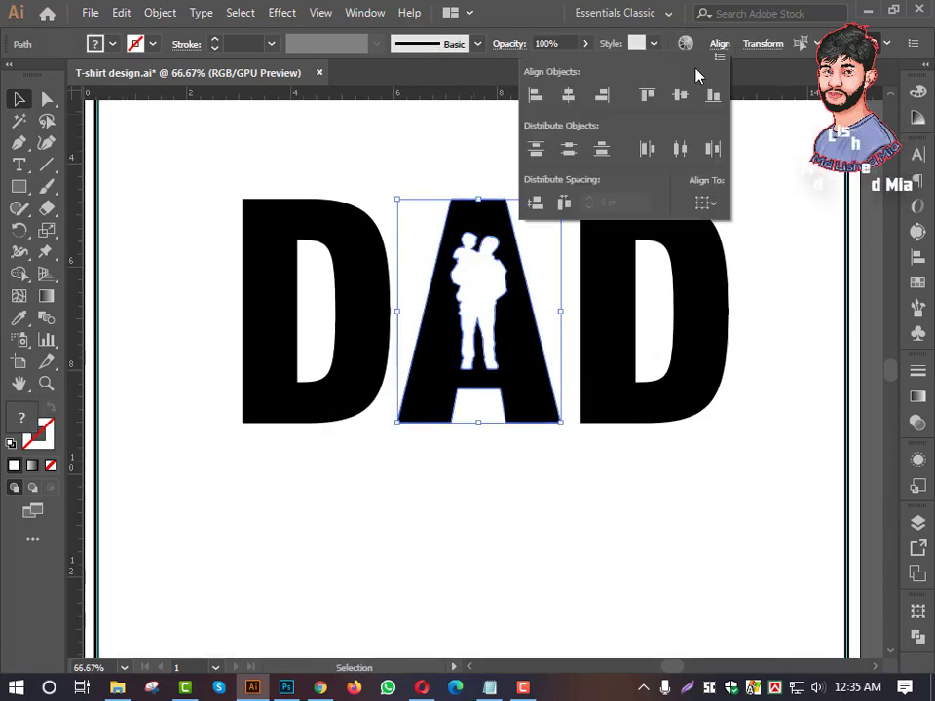
{"action": "key", "text": "ctrl+minus"}
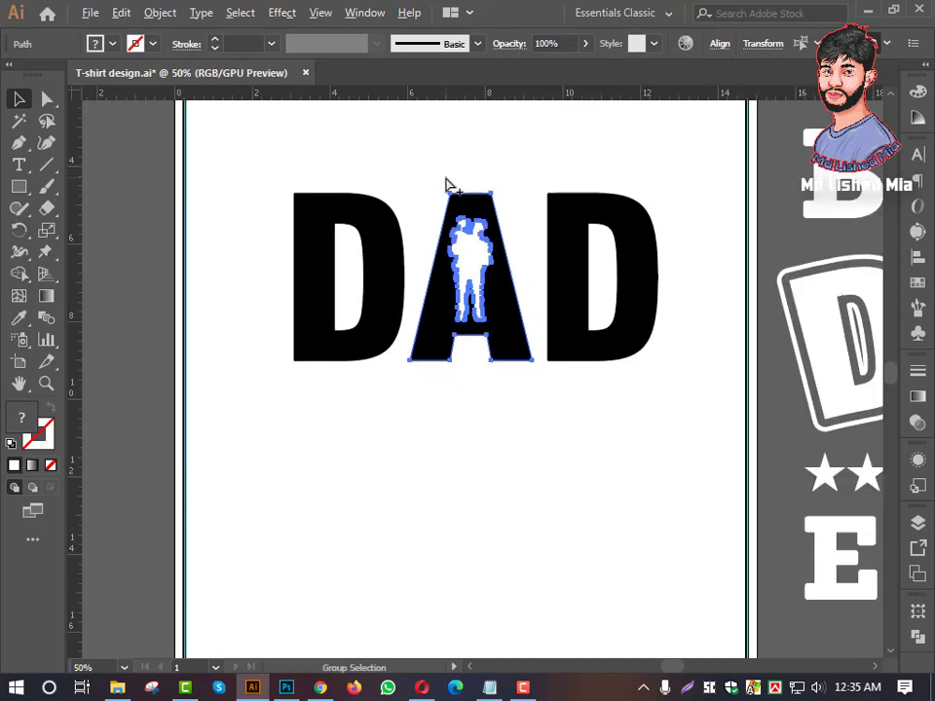
{"action": "left_click_drag", "start_coordinate": [444, 183], "coordinate": [440, 194]}
{"action": "left_click_drag", "start_coordinate": [767, 390], "coordinate": [657, 358]}
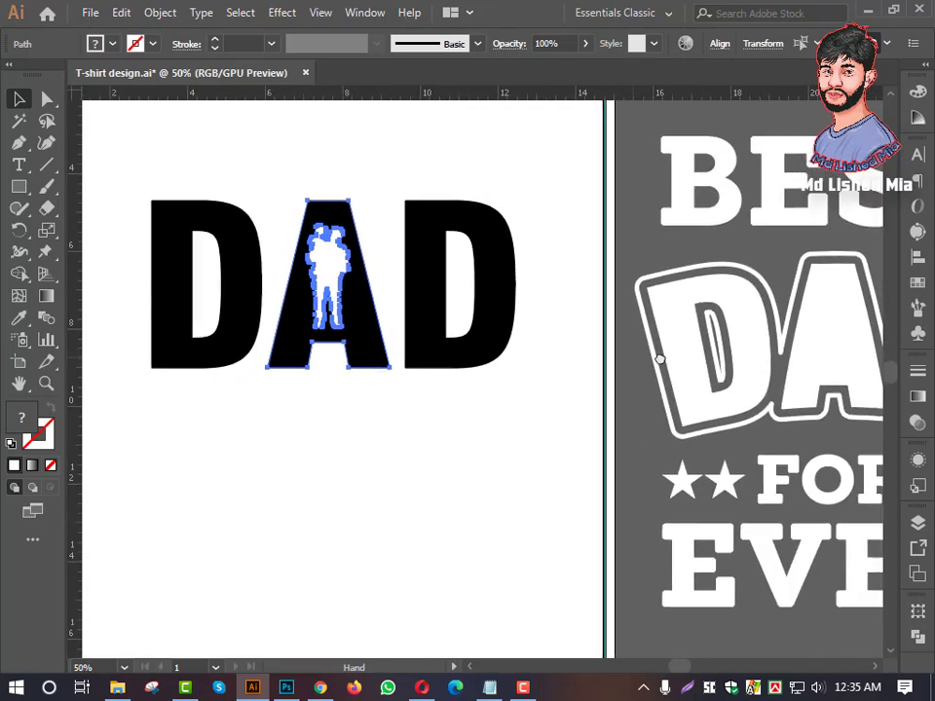
Marquee-select the DAD letters and silhouette together and group them with Ctrl+G.
{"action": "key", "text": "ctrl+a"}
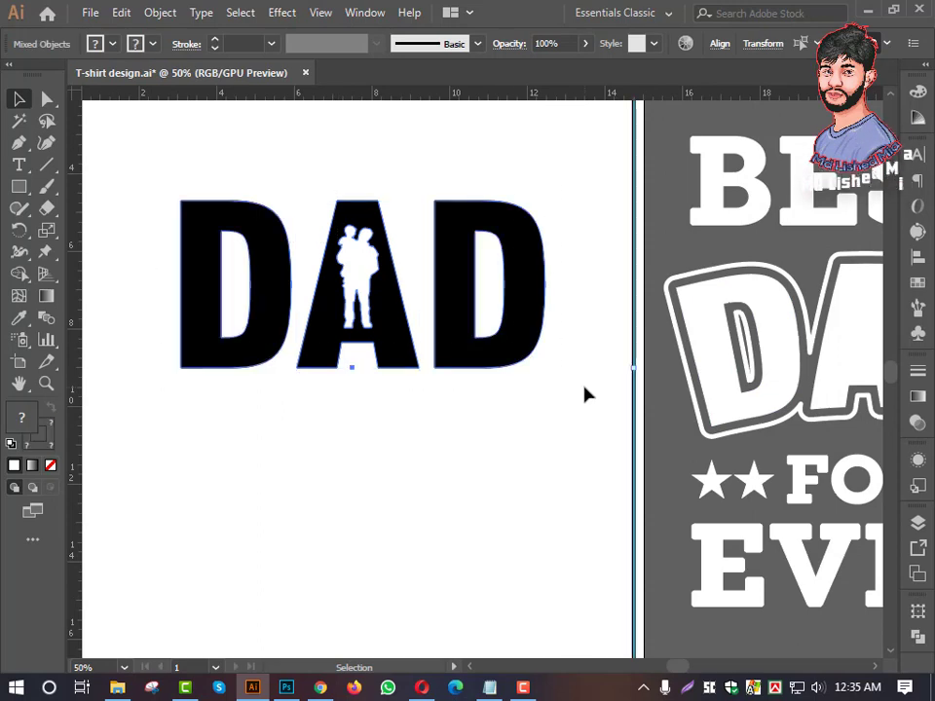
{"action": "scroll", "coordinate": [552, 345], "scroll_direction": "down", "scroll_amount": 2}
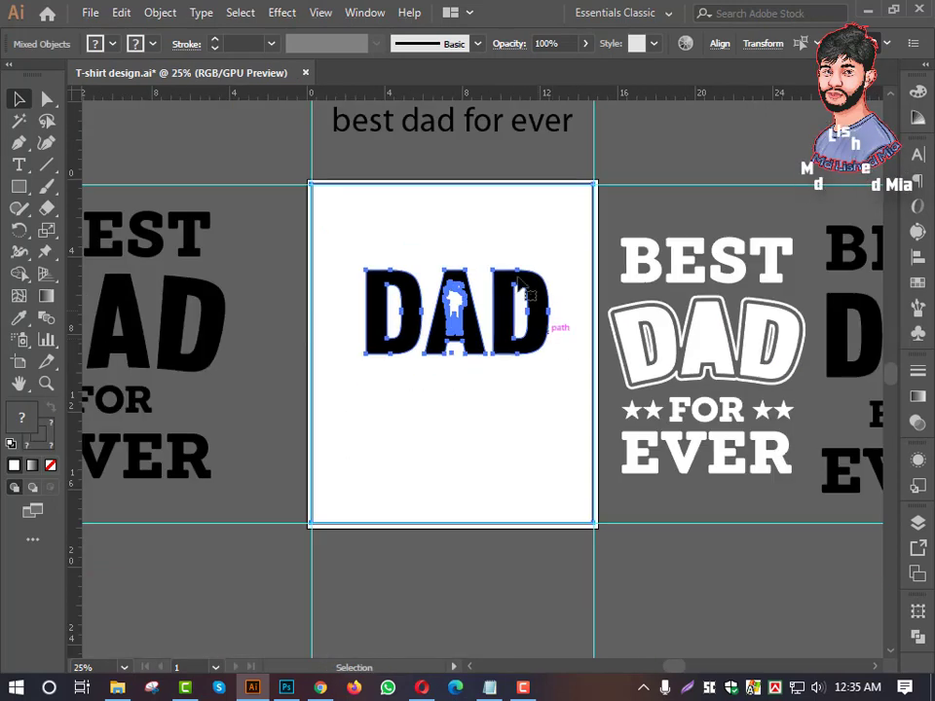
{"action": "left_click_drag", "start_coordinate": [478, 214], "coordinate": [469, 244]}
{"action": "left_click", "coordinate": [584, 261]}
{"action": "key", "text": "ctrl+plus"}
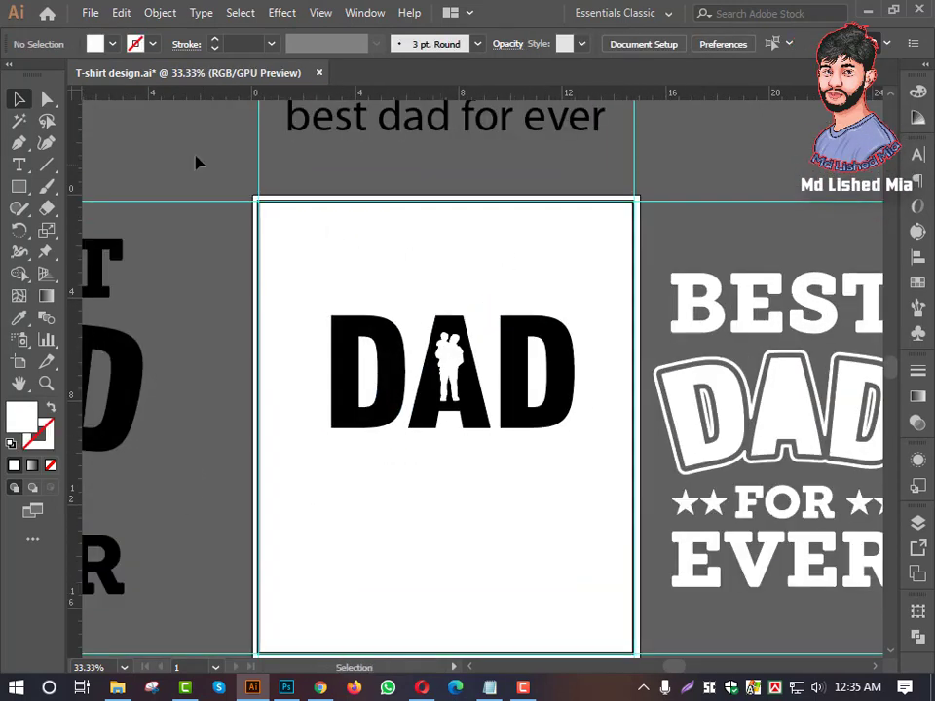
{"action": "left_click_drag", "start_coordinate": [196, 163], "coordinate": [682, 272]}
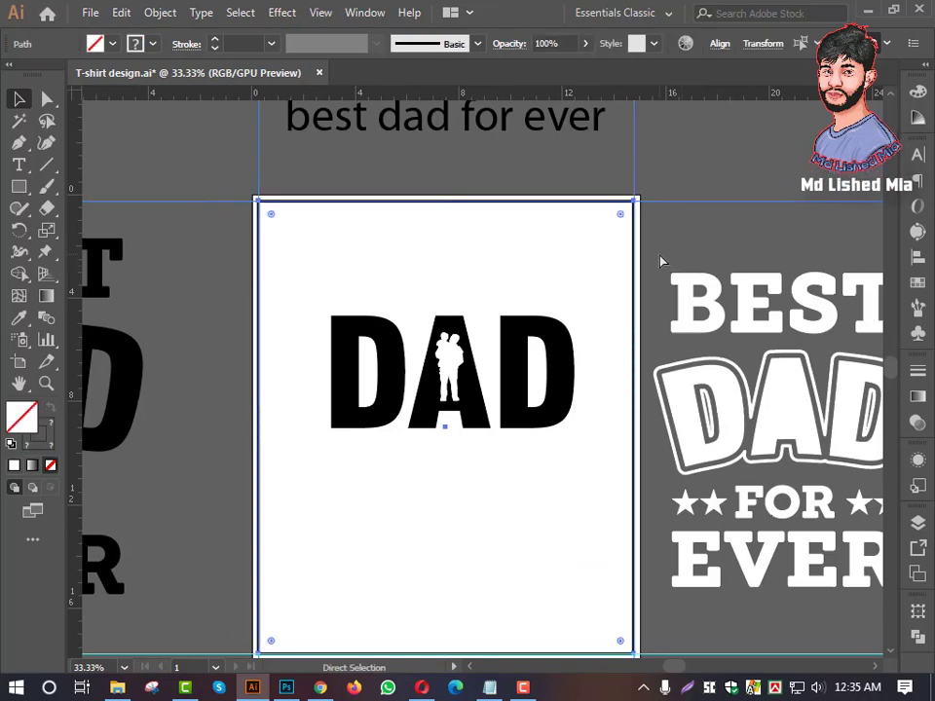
{"action": "left_click", "coordinate": [661, 261]}
{"action": "key", "text": "ctrl+plus"}
{"action": "key", "text": "ctrl+plus"}
{"action": "key", "text": "ctrl+minus"}
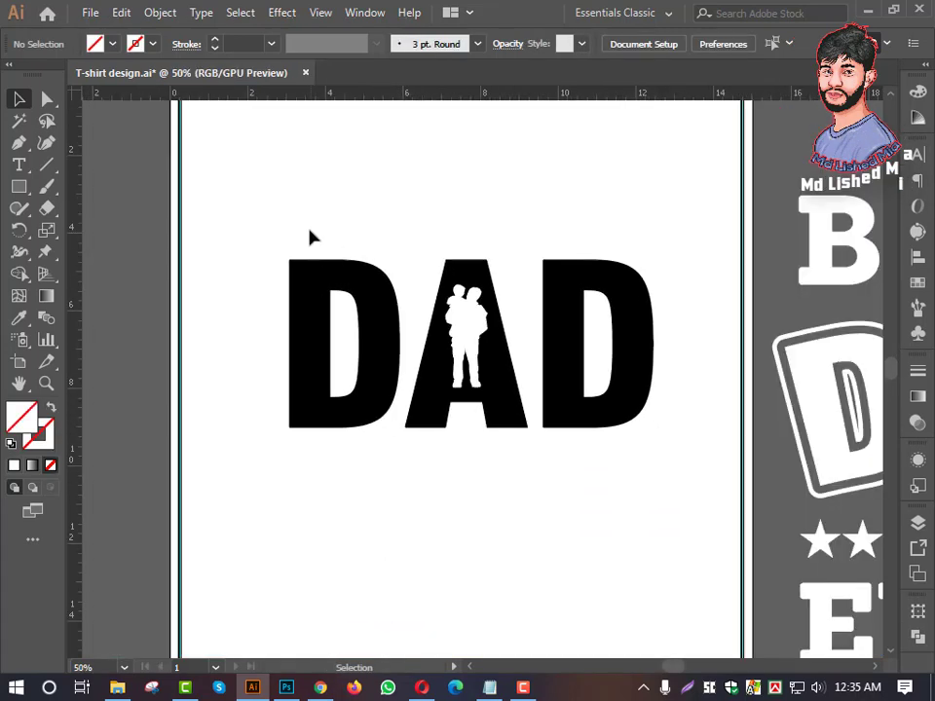
{"action": "left_click_drag", "start_coordinate": [310, 234], "coordinate": [667, 467]}
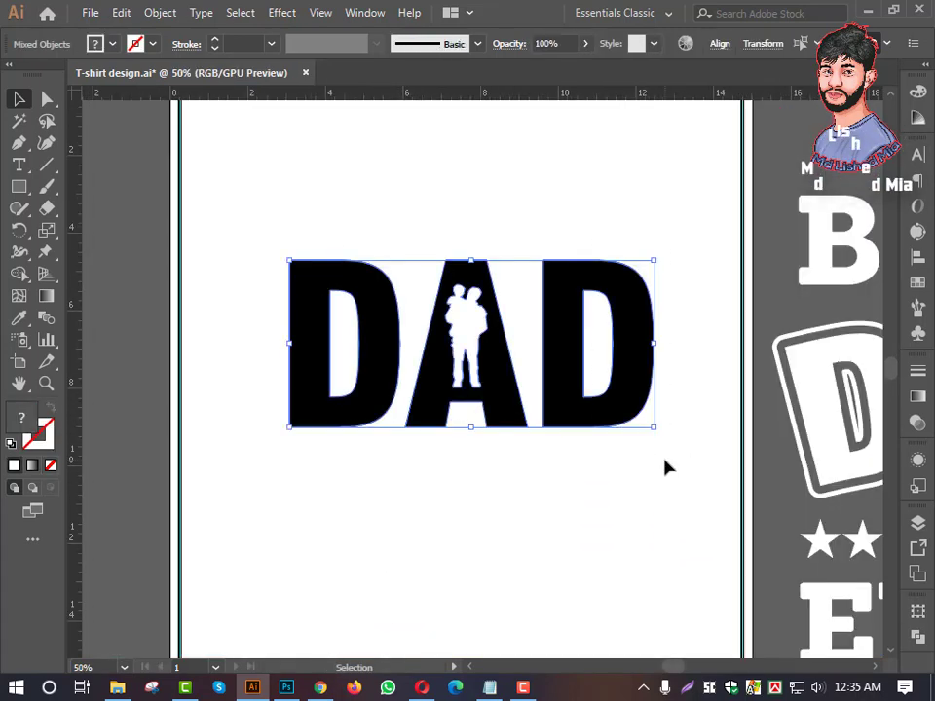
{"action": "key", "text": "a"}
{"action": "key", "text": "ctrl+g"}
Apply an Arc warp to the DAD group with a slightly increased bend.
{"action": "key", "text": "v"}
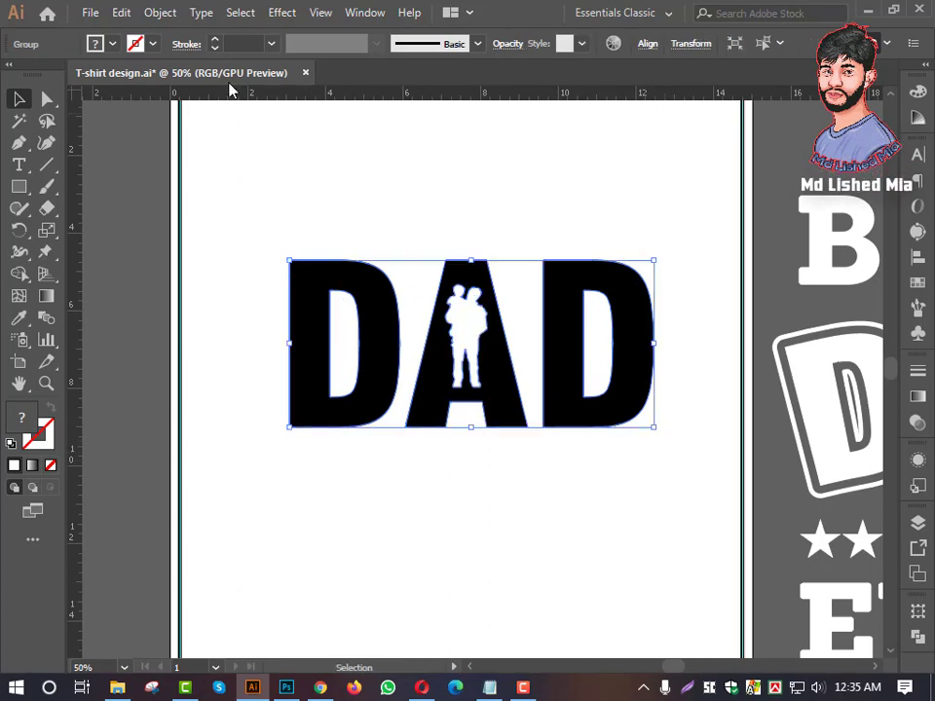
{"action": "left_click", "coordinate": [280, 11]}
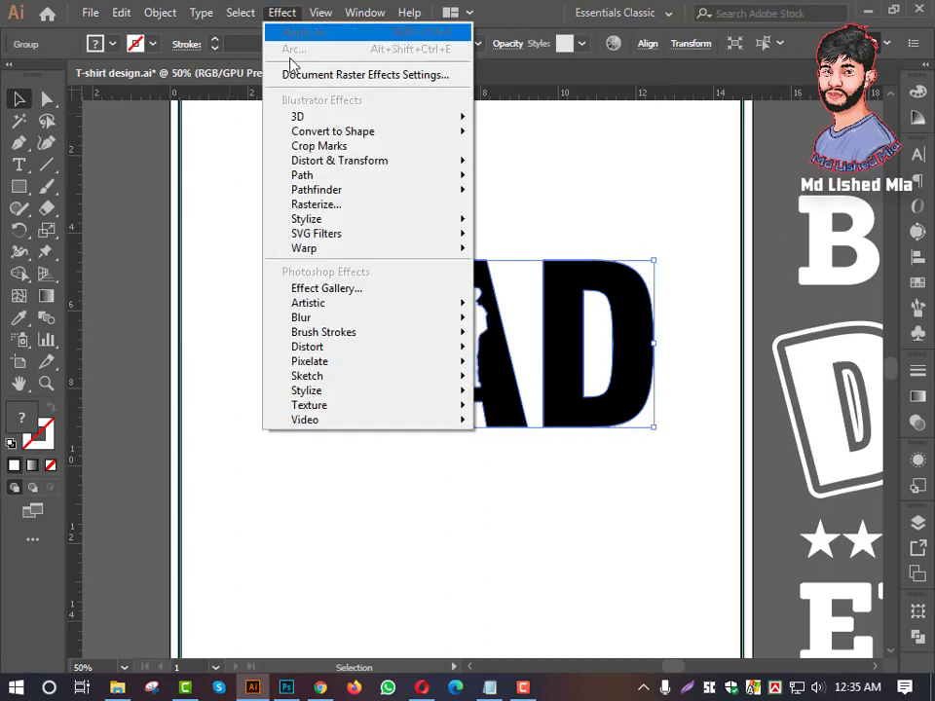
{"action": "mouse_move", "coordinate": [304, 248]}
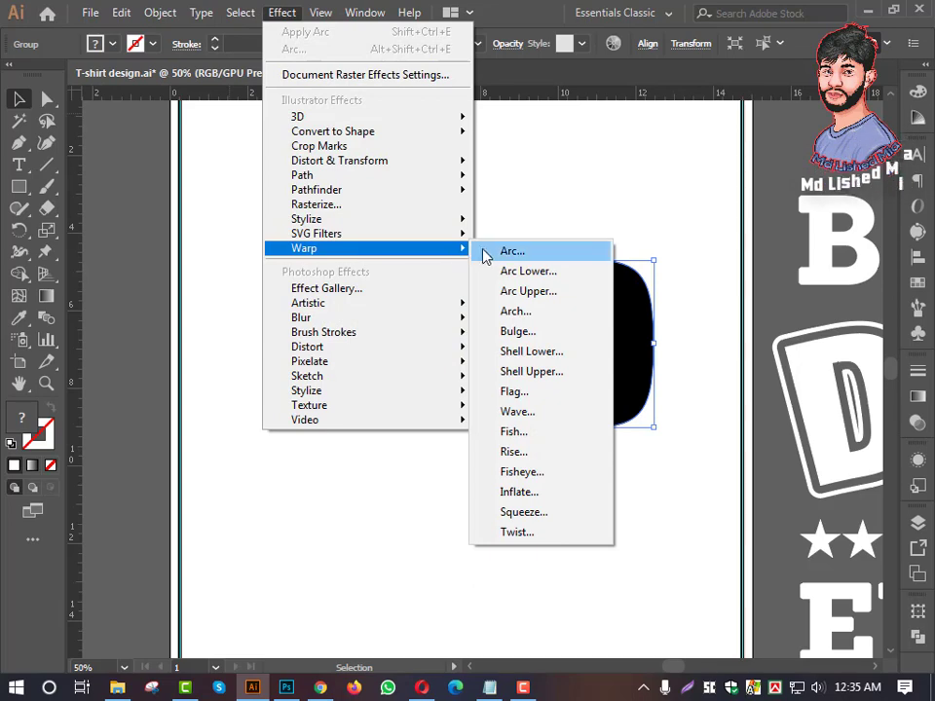
{"action": "left_click", "coordinate": [490, 254]}
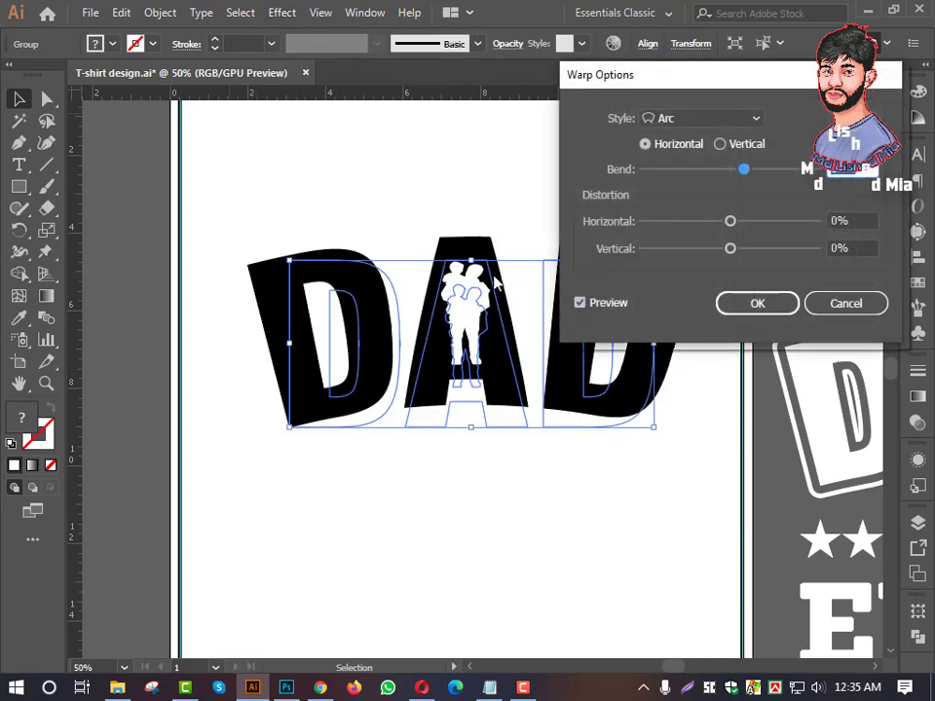
{"action": "left_click_drag", "start_coordinate": [743, 169], "coordinate": [744, 169]}
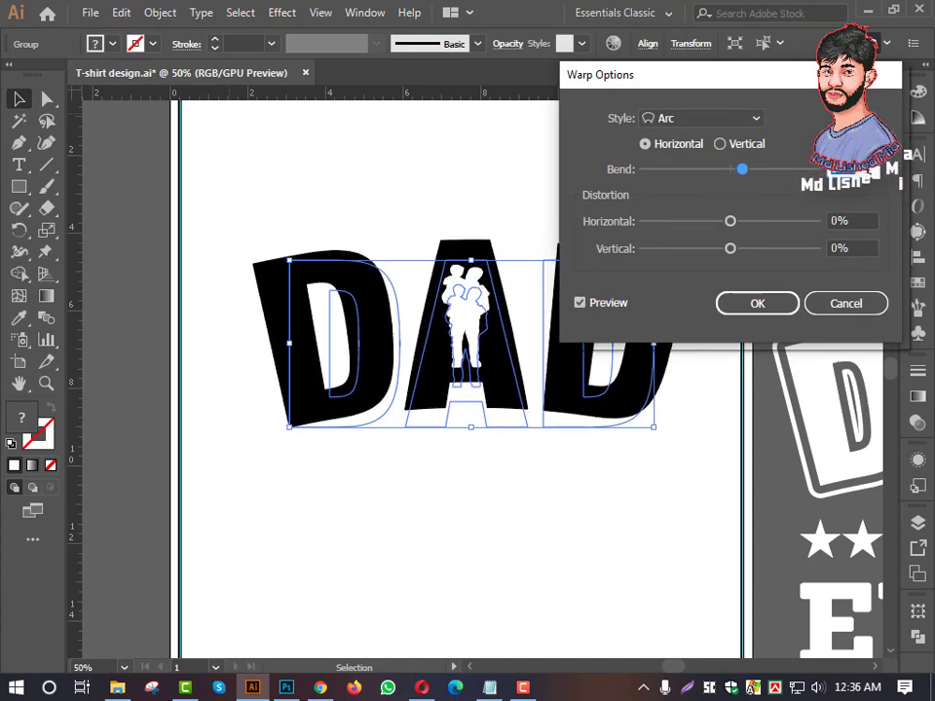
{"action": "left_click", "coordinate": [757, 304]}
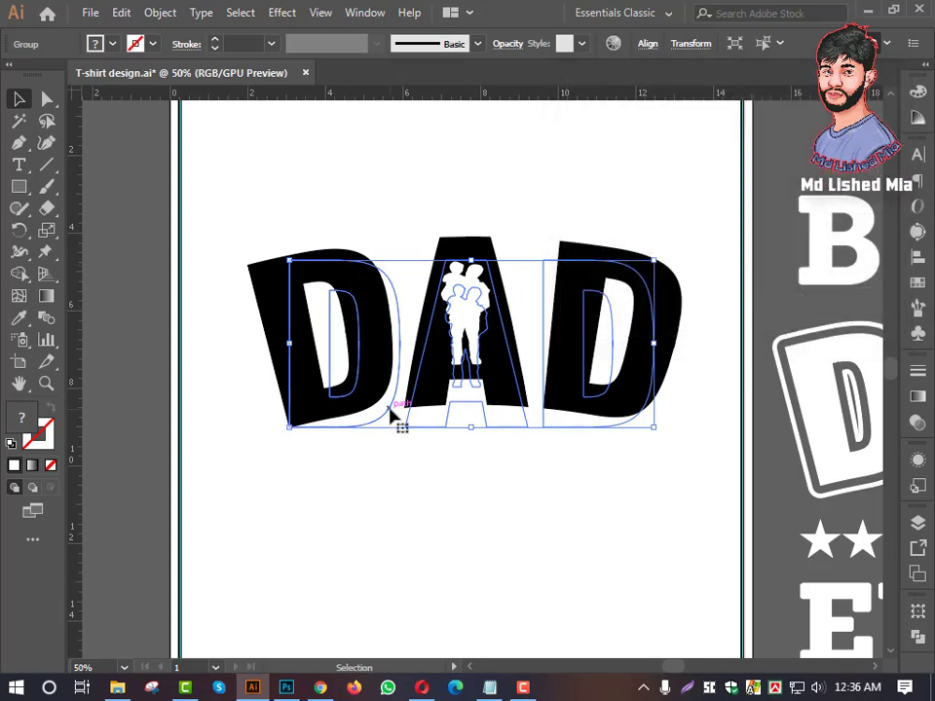
{"action": "left_click", "coordinate": [390, 209]}
{"action": "left_click", "coordinate": [500, 388]}
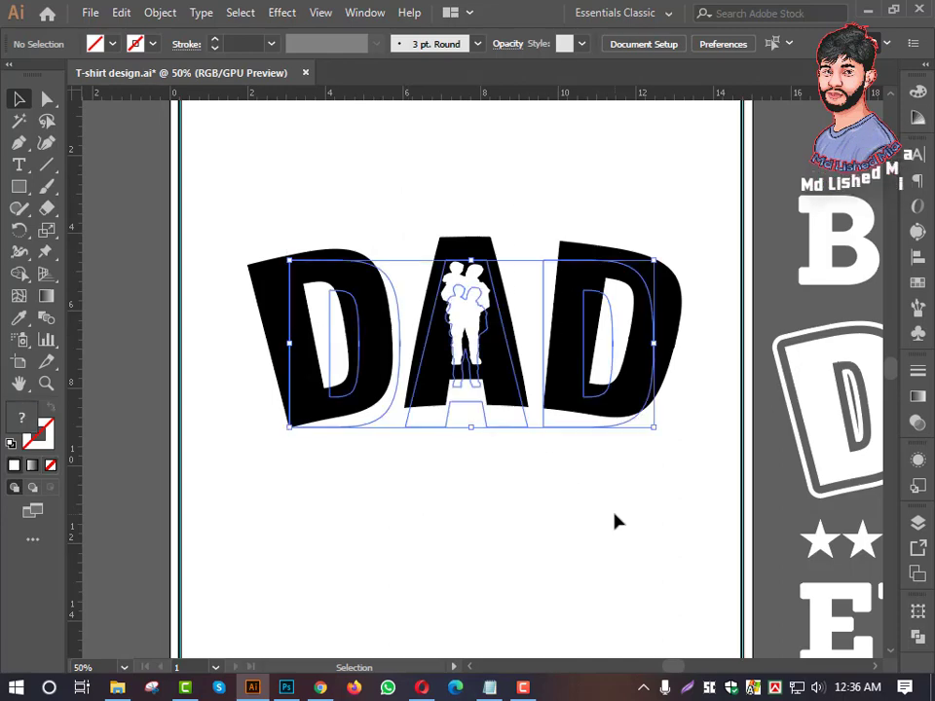
Expand the warp appearance and reselect the whole arched DAD artwork.
{"action": "left_click", "coordinate": [163, 14]}
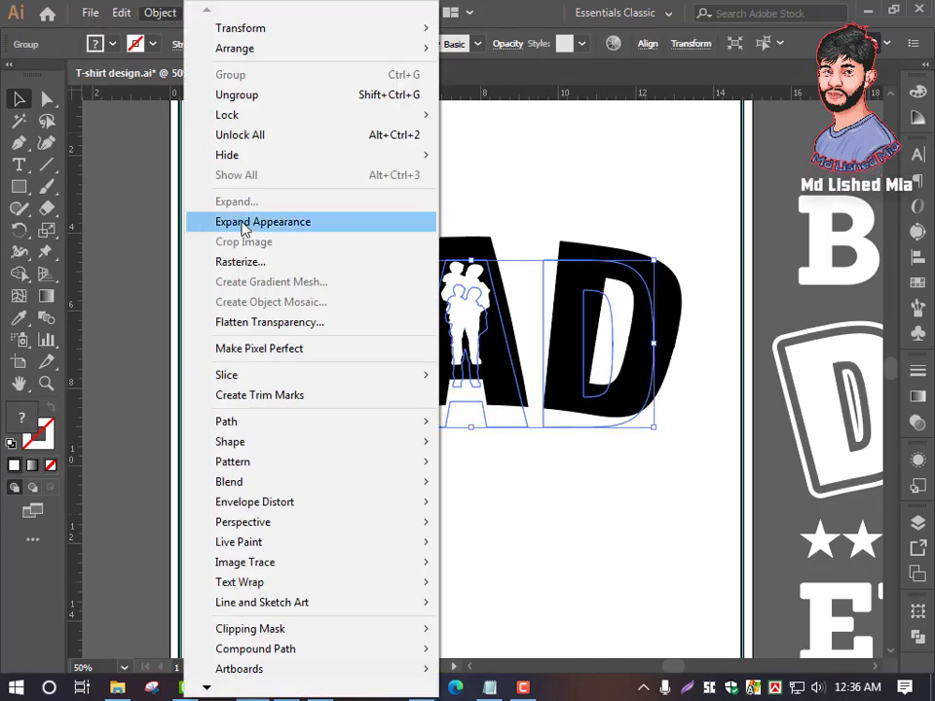
{"action": "left_click", "coordinate": [242, 223]}
{"action": "left_click", "coordinate": [514, 214]}
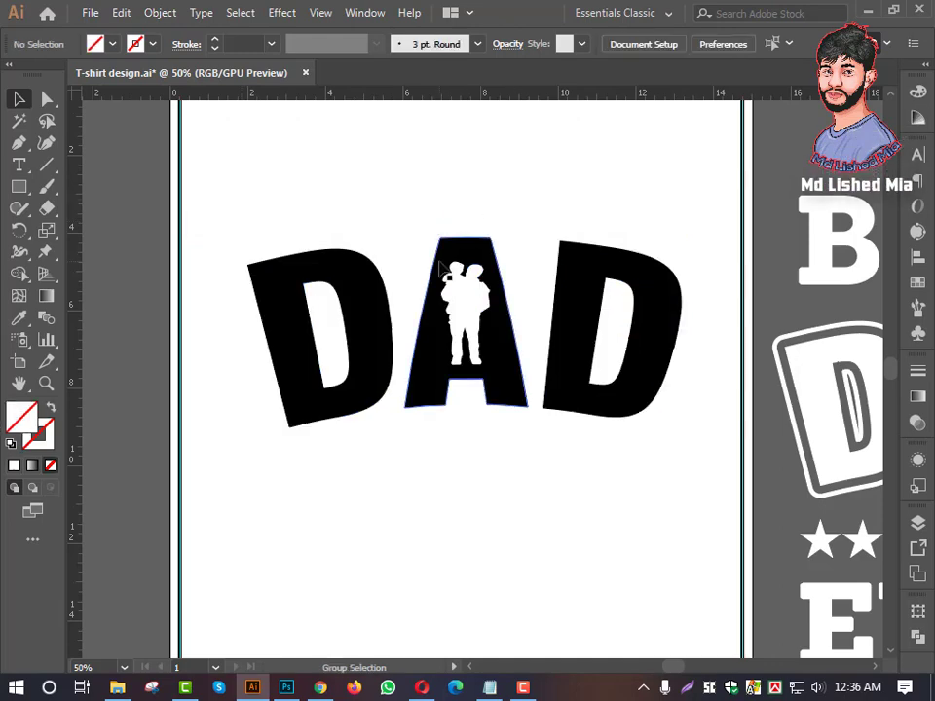
{"action": "scroll", "coordinate": [443, 271], "scroll_direction": "down", "scroll_amount": 2}
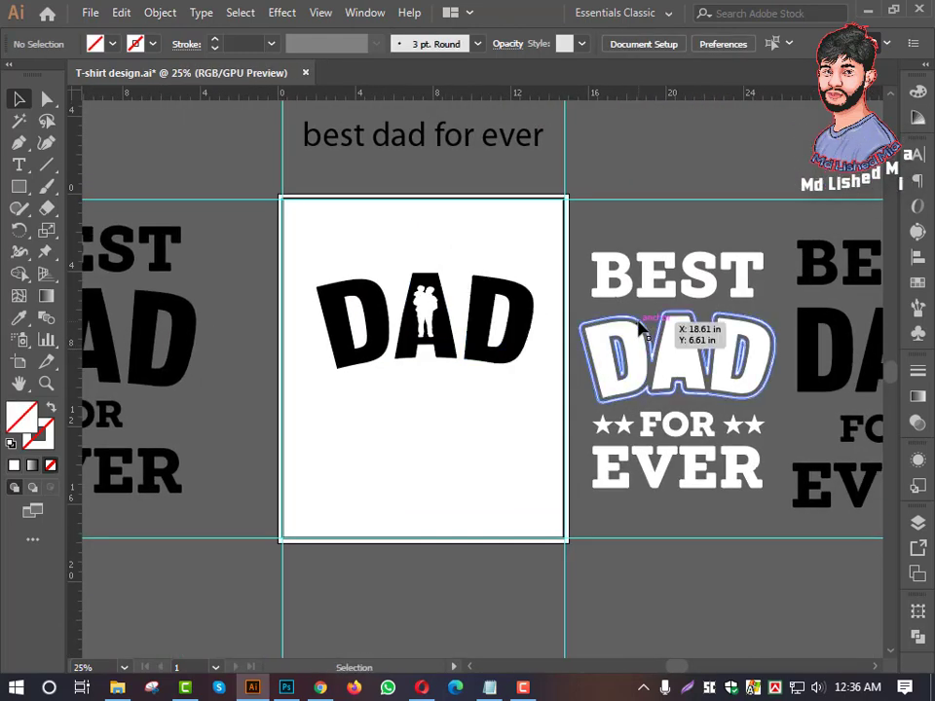
{"action": "scroll", "coordinate": [383, 287], "scroll_direction": "up", "scroll_amount": 2}
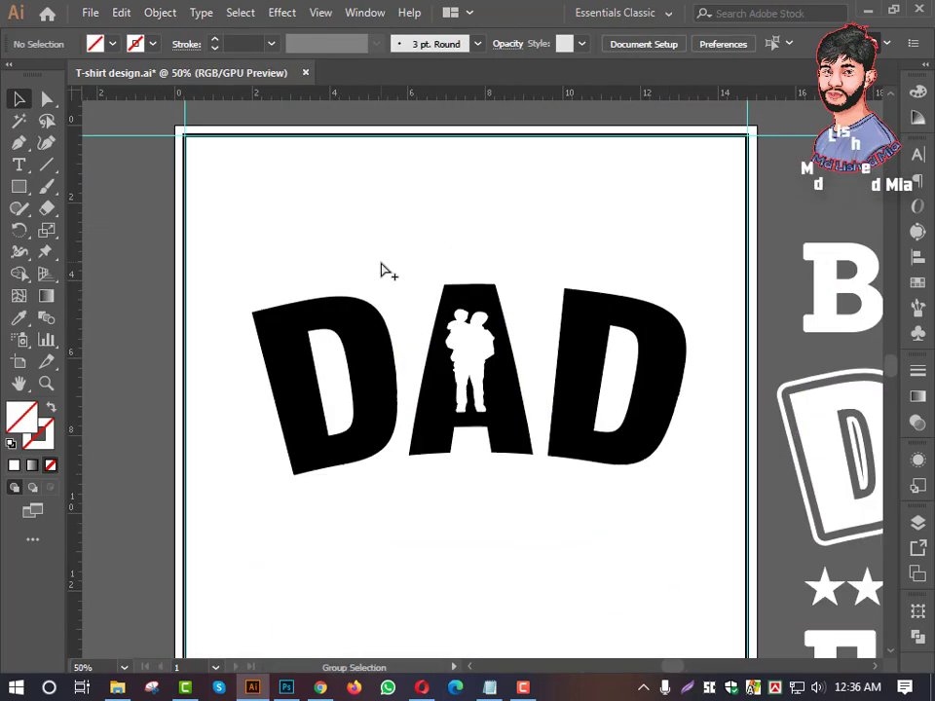
{"action": "scroll", "coordinate": [382, 268], "scroll_direction": "down", "scroll_amount": 1}
{"action": "left_click_drag", "start_coordinate": [428, 256], "coordinate": [412, 252]}
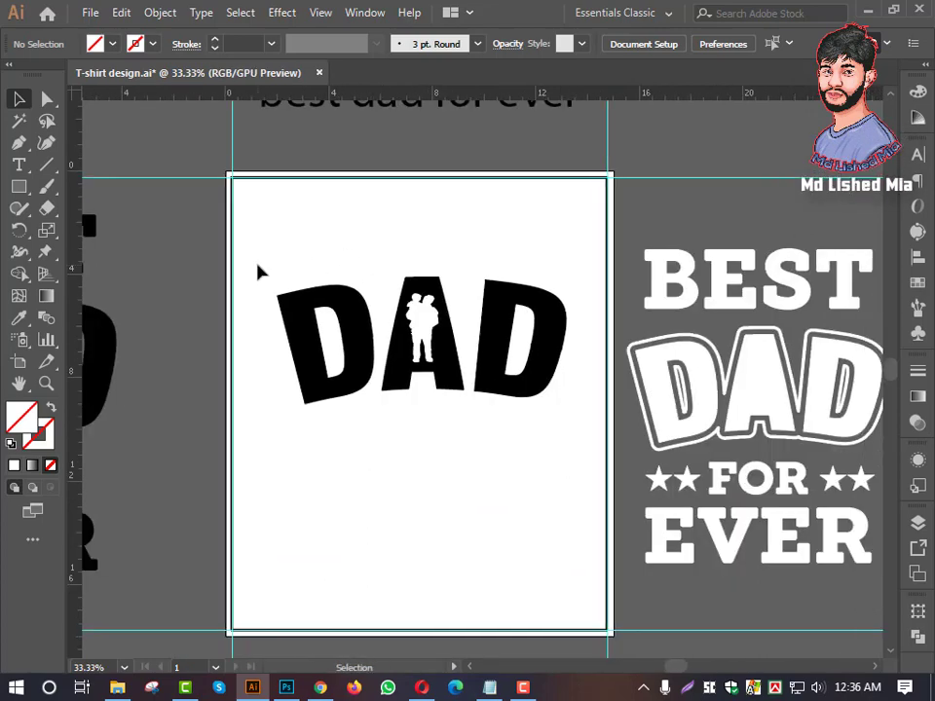
{"action": "left_click_drag", "start_coordinate": [259, 272], "coordinate": [550, 456]}
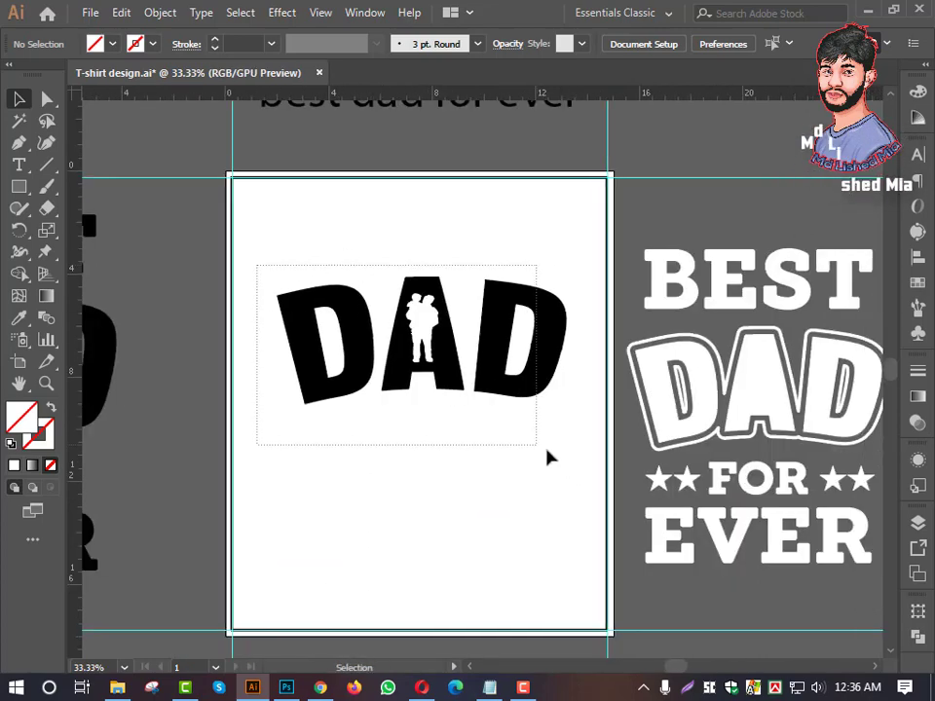
{"action": "left_click", "coordinate": [120, 11]}
Copy the arched DAD and paste the copy in front of the original.
{"action": "left_click", "coordinate": [146, 98]}
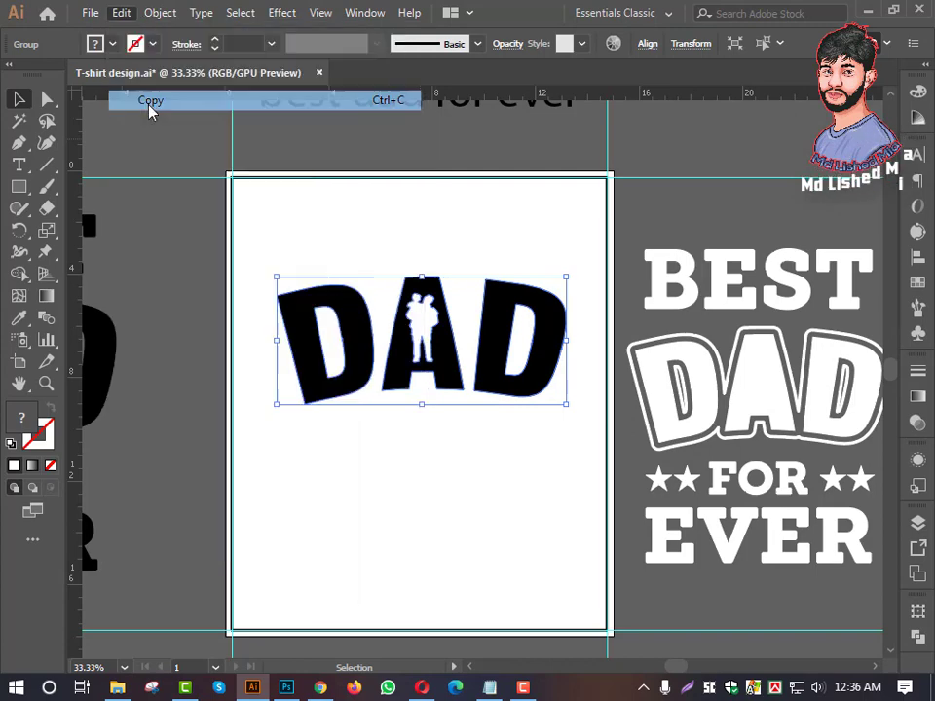
{"action": "left_click", "coordinate": [119, 13]}
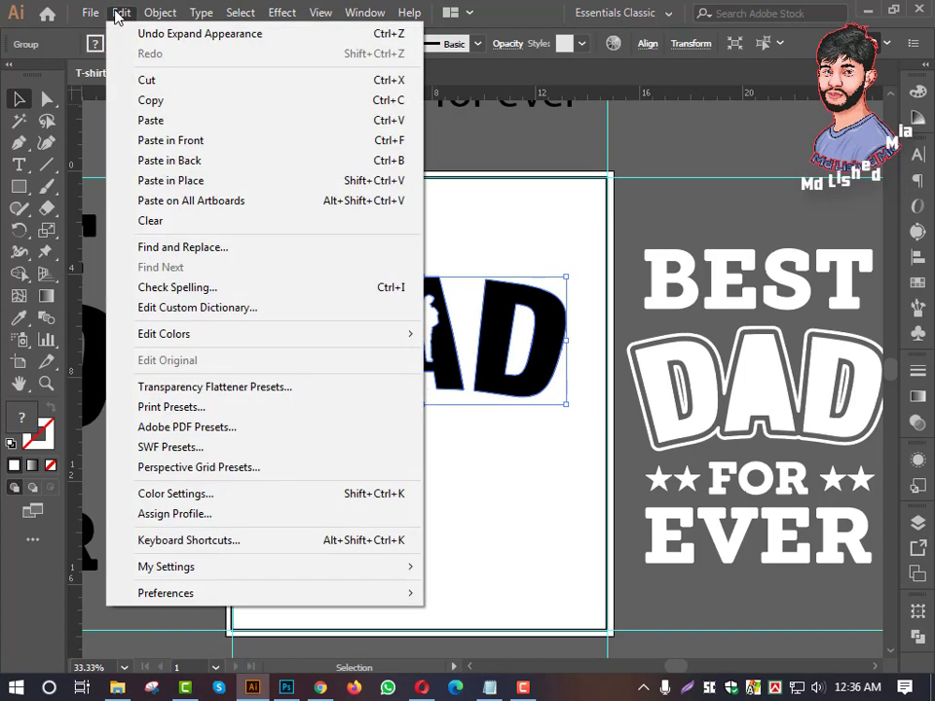
{"action": "left_click", "coordinate": [157, 146]}
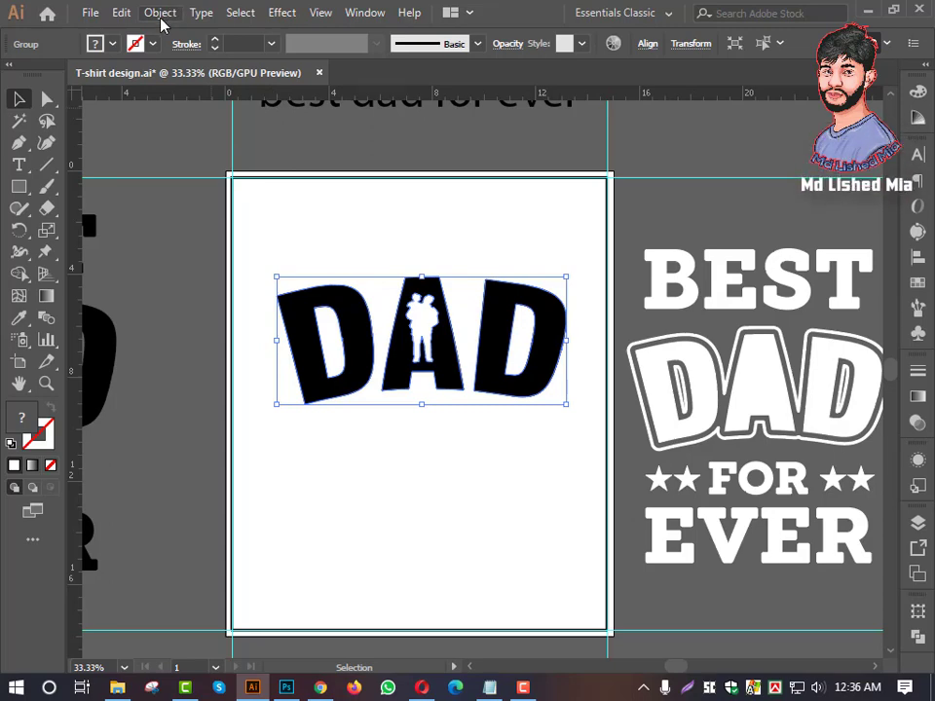
{"action": "left_click", "coordinate": [161, 12]}
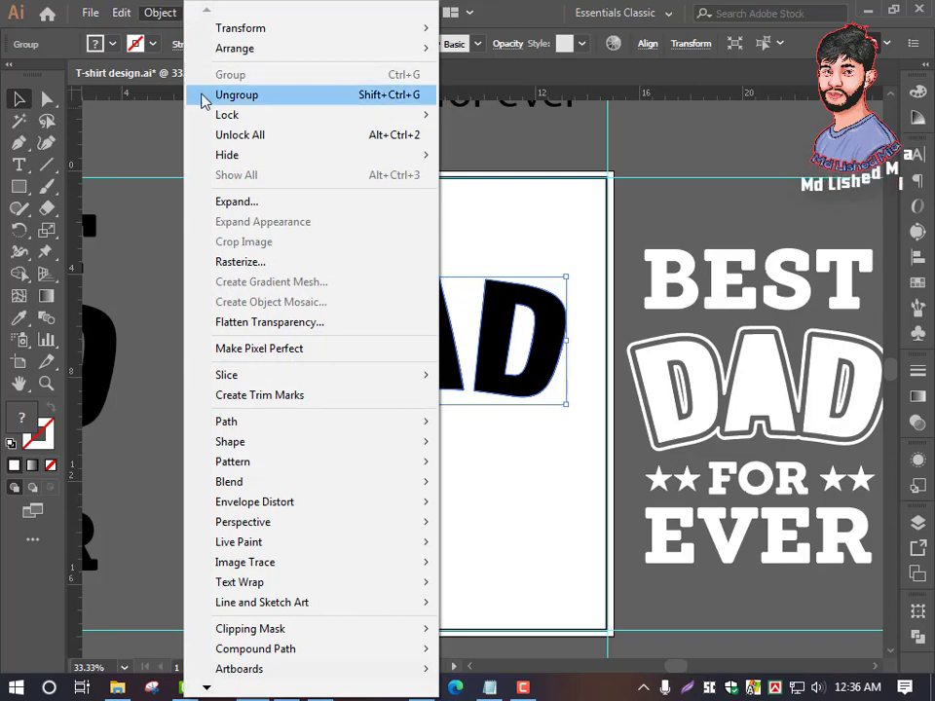
{"action": "mouse_move", "coordinate": [234, 154]}
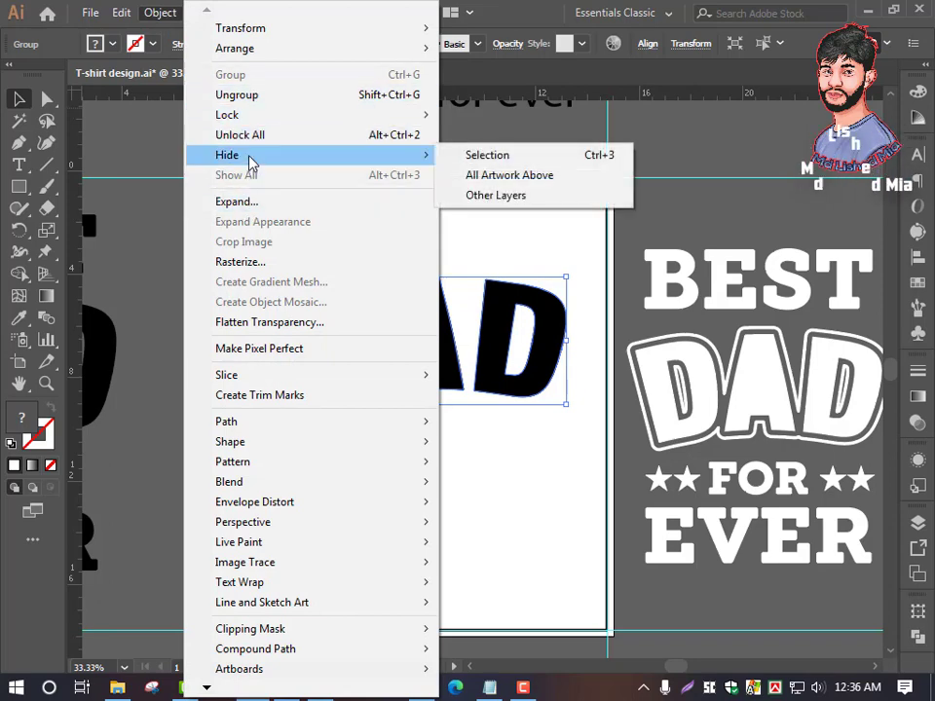
Hide the pasted copy and give the original DAD a thick 45 pt stroke with round caps and joins.
{"action": "left_click", "coordinate": [492, 158]}
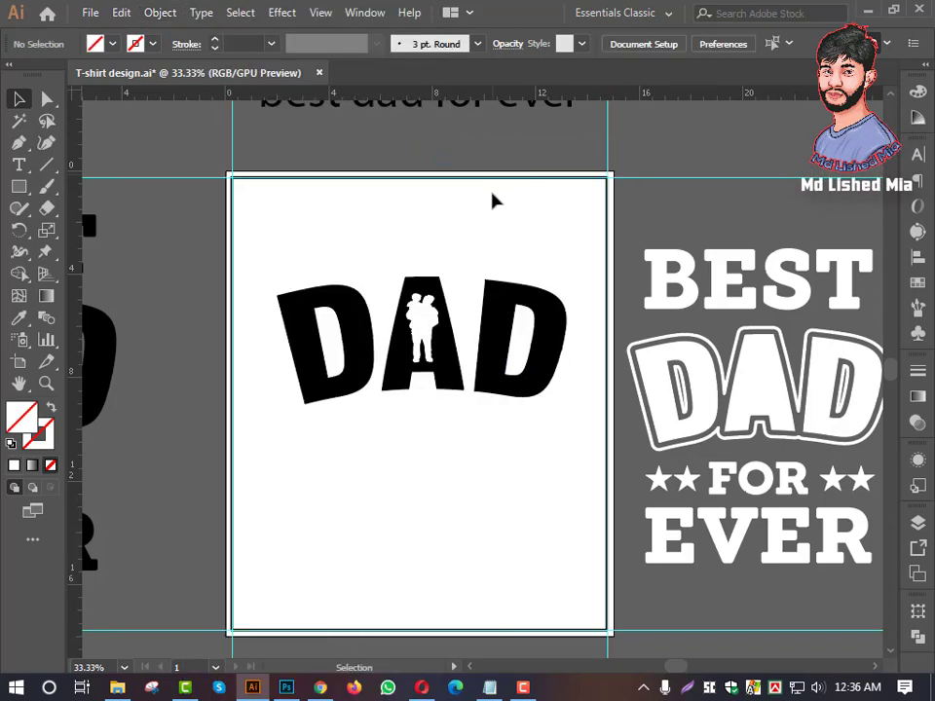
{"action": "left_click", "coordinate": [447, 356]}
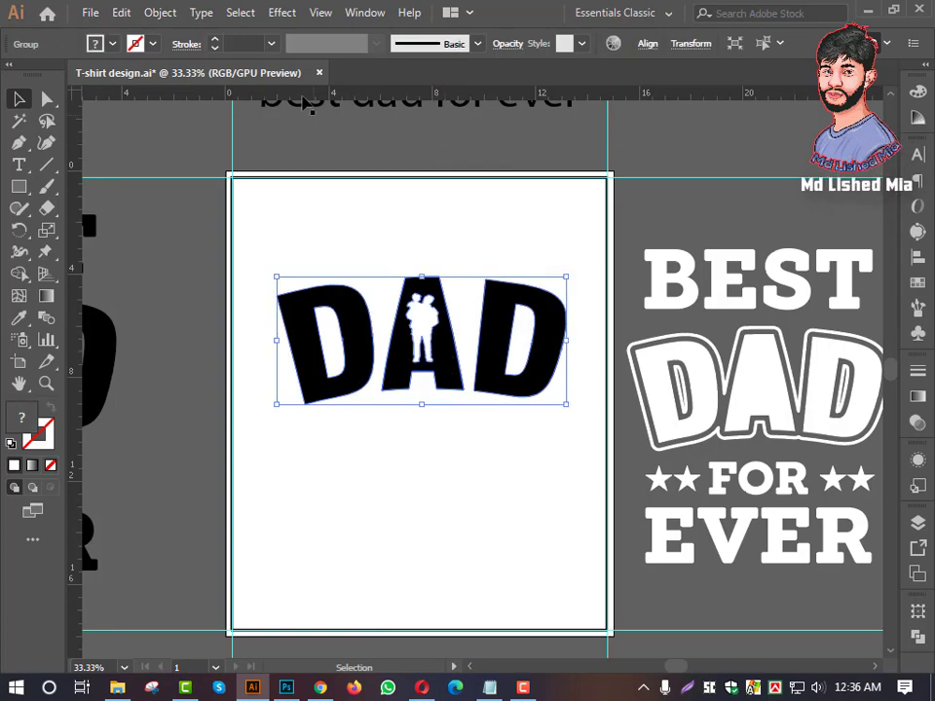
{"action": "key", "text": "Up"}
{"action": "key", "text": "Up"}
{"action": "key", "text": "Up"}
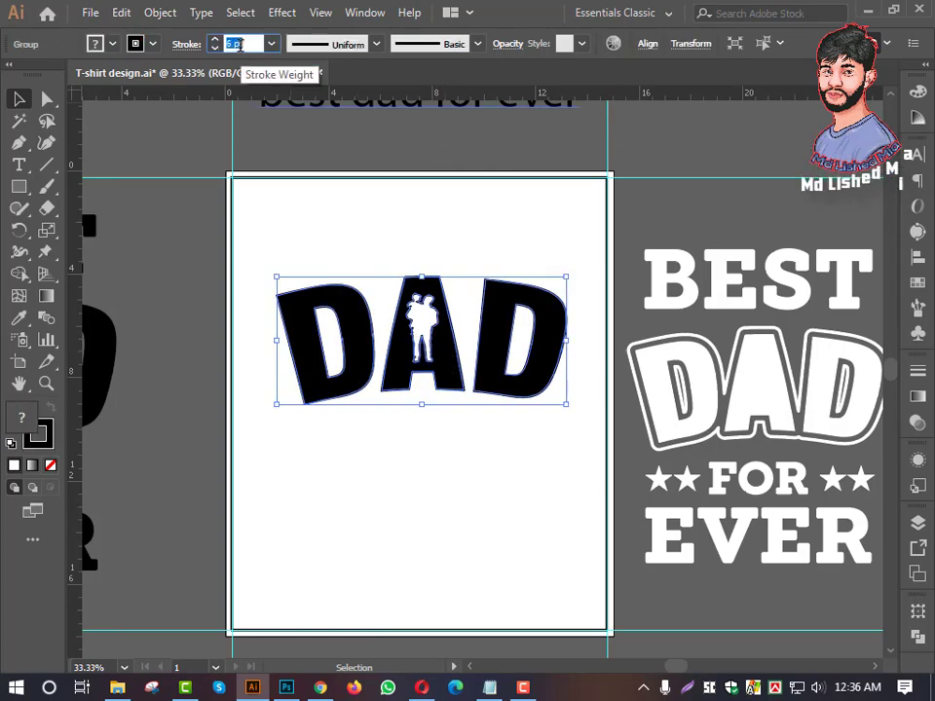
{"action": "key", "text": "Up"}
{"action": "key", "text": "Up"}
{"action": "key", "text": "Up"}
{"action": "key", "text": "Up"}
{"action": "key", "text": "Up"}
{"action": "key", "text": "Up"}
{"action": "key", "text": "Up"}
{"action": "key", "text": "Up"}
{"action": "key", "text": "Up"}
{"action": "key", "text": "Up"}
{"action": "key", "text": "Up"}
{"action": "key", "text": "Up"}
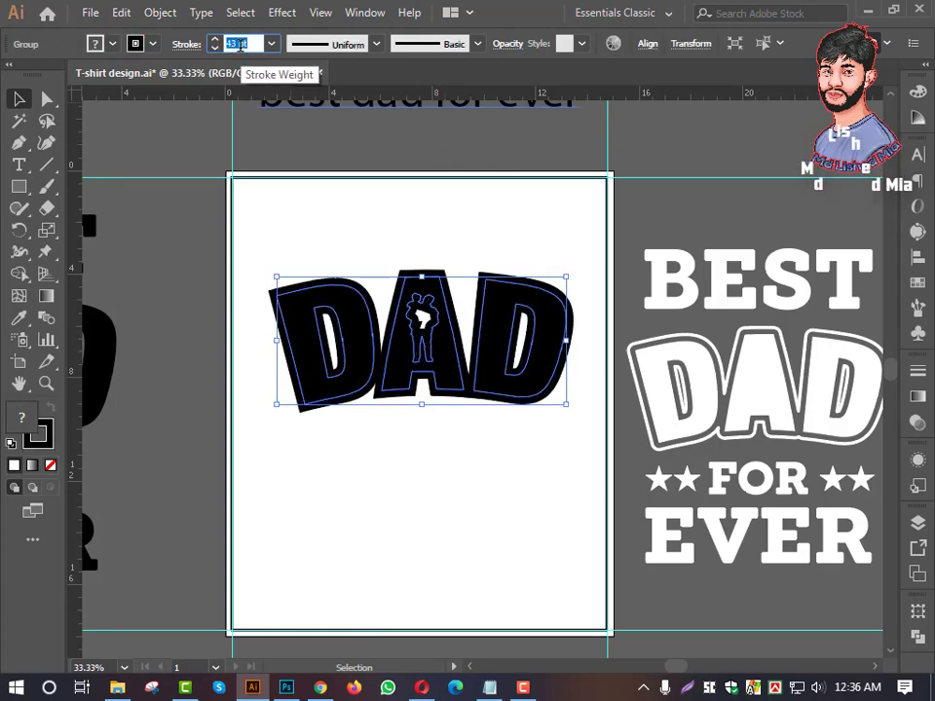
{"action": "key", "text": "Up"}
{"action": "key", "text": "Up"}
{"action": "key", "text": "Up"}
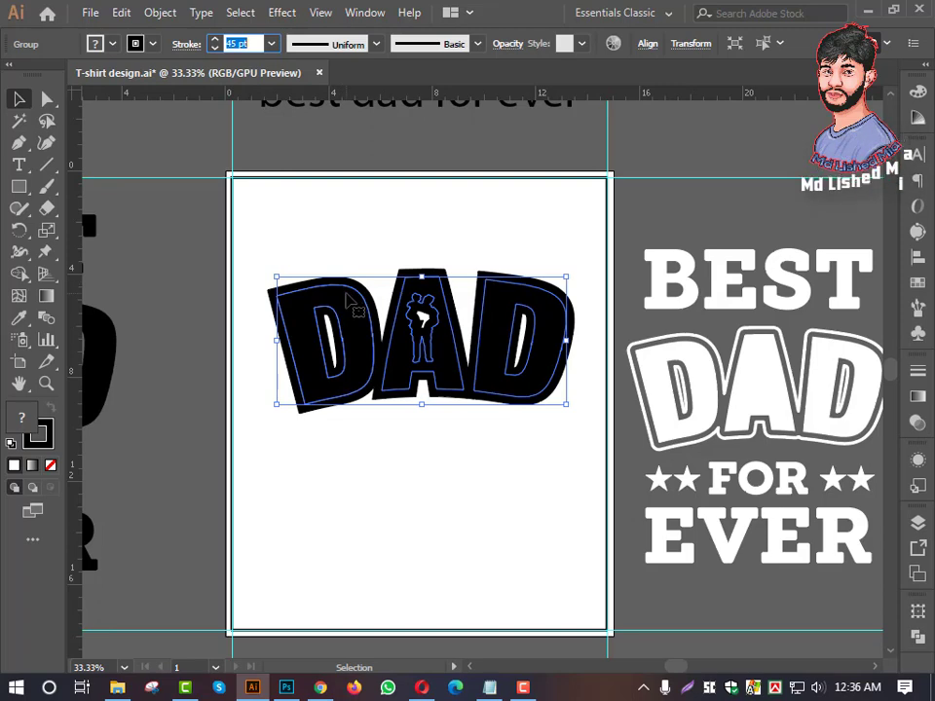
{"action": "left_click", "coordinate": [187, 44]}
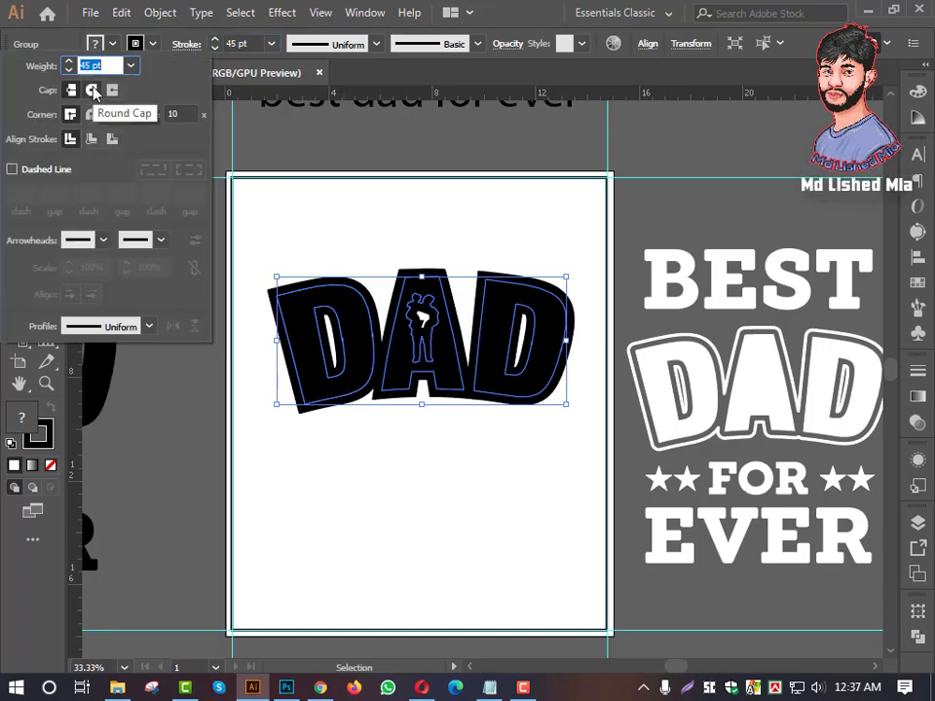
{"action": "left_click", "coordinate": [92, 90]}
{"action": "left_click", "coordinate": [90, 115]}
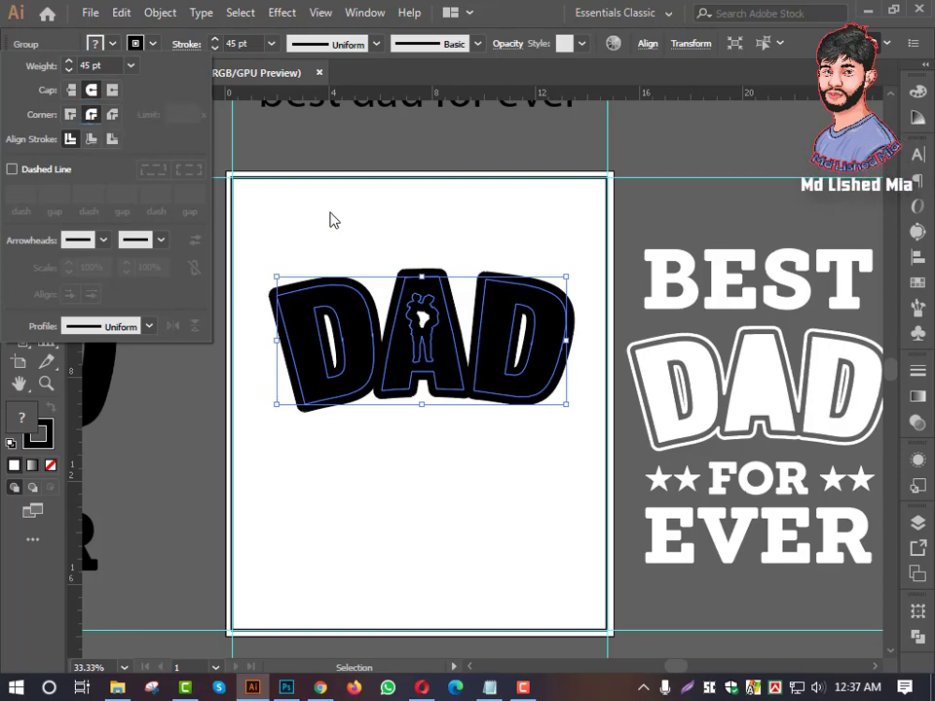
Expand the DAD artwork's fill and stroke into outline shapes.
{"action": "left_click", "coordinate": [162, 14]}
{"action": "left_click", "coordinate": [161, 14]}
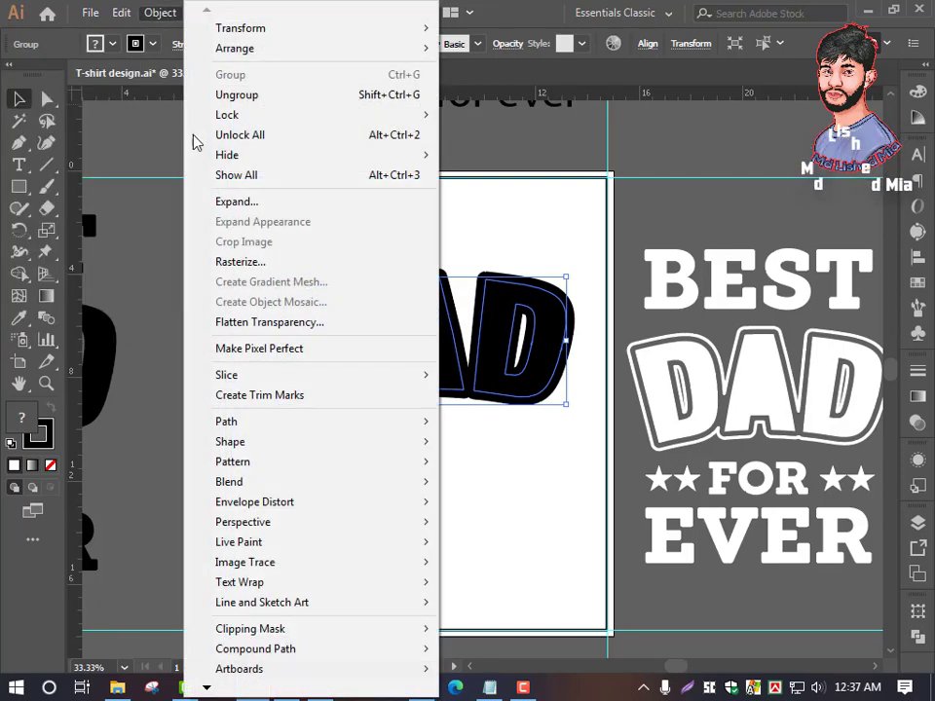
{"action": "left_click", "coordinate": [238, 204]}
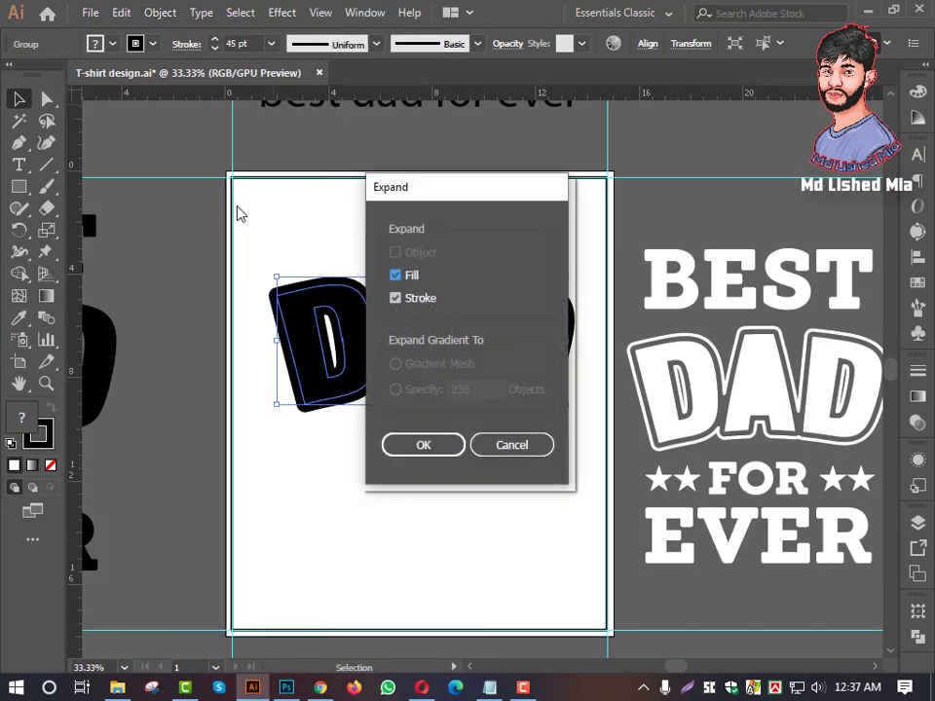
{"action": "left_click", "coordinate": [426, 445]}
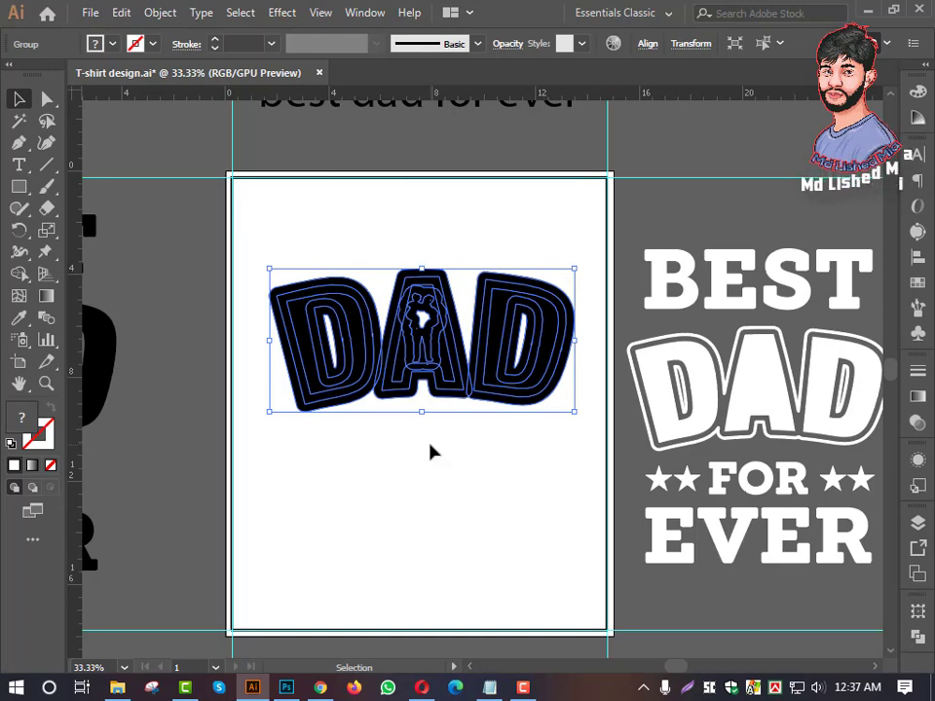
Unite the expanded DAD outlines with Pathfinder into a single compound shape.
{"action": "left_click", "coordinate": [916, 637]}
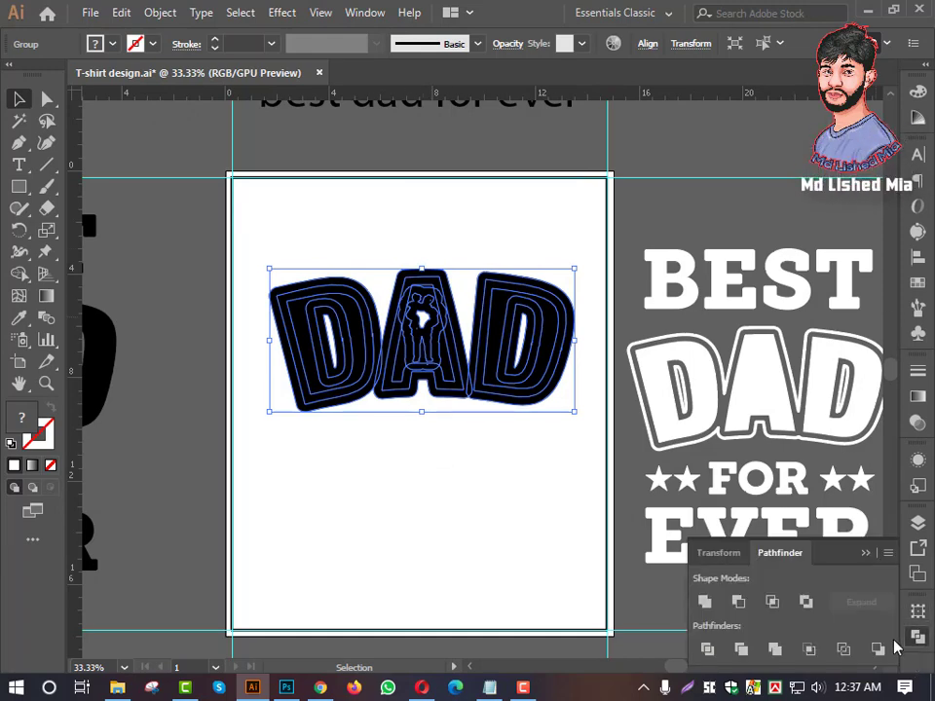
{"action": "left_click", "coordinate": [704, 603]}
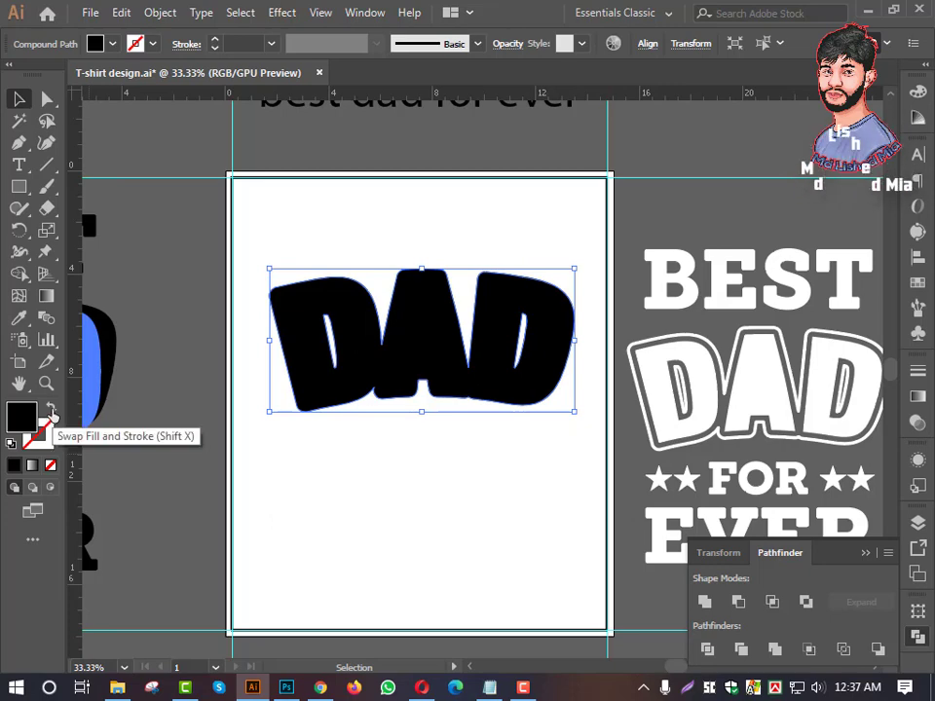
Swap the merged DAD to stroke-only at 10 pt with round caps and round joins.
{"action": "left_click", "coordinate": [51, 413]}
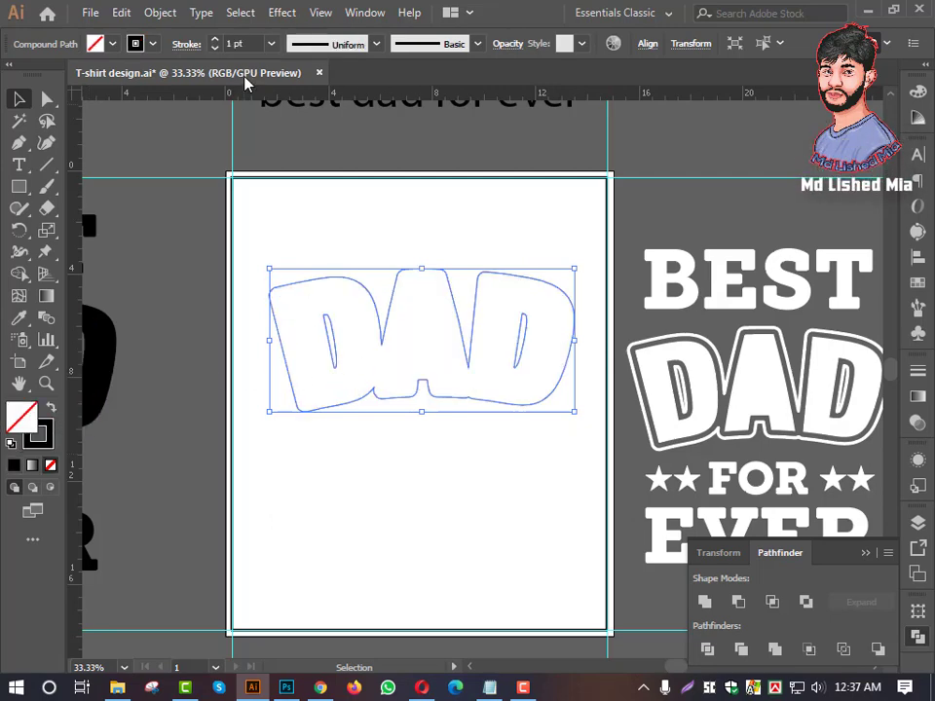
{"action": "left_click", "coordinate": [248, 43]}
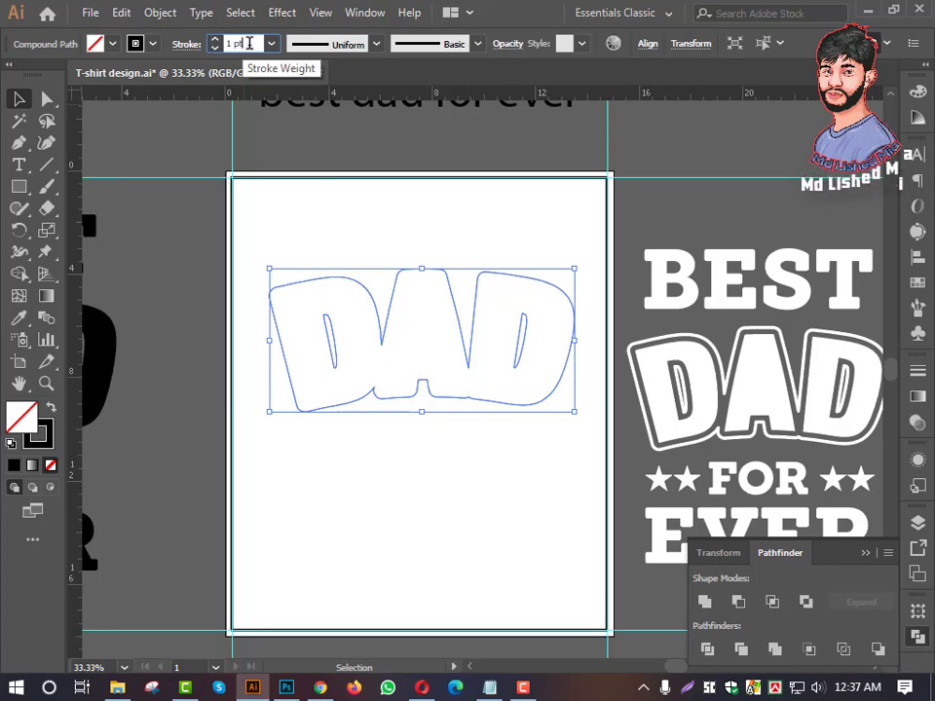
{"action": "scroll", "coordinate": [249, 43], "scroll_direction": "up", "scroll_amount": 3}
{"action": "scroll", "coordinate": [249, 42], "scroll_direction": "up", "scroll_amount": 3}
{"action": "scroll", "coordinate": [249, 43], "scroll_direction": "up", "scroll_amount": 2}
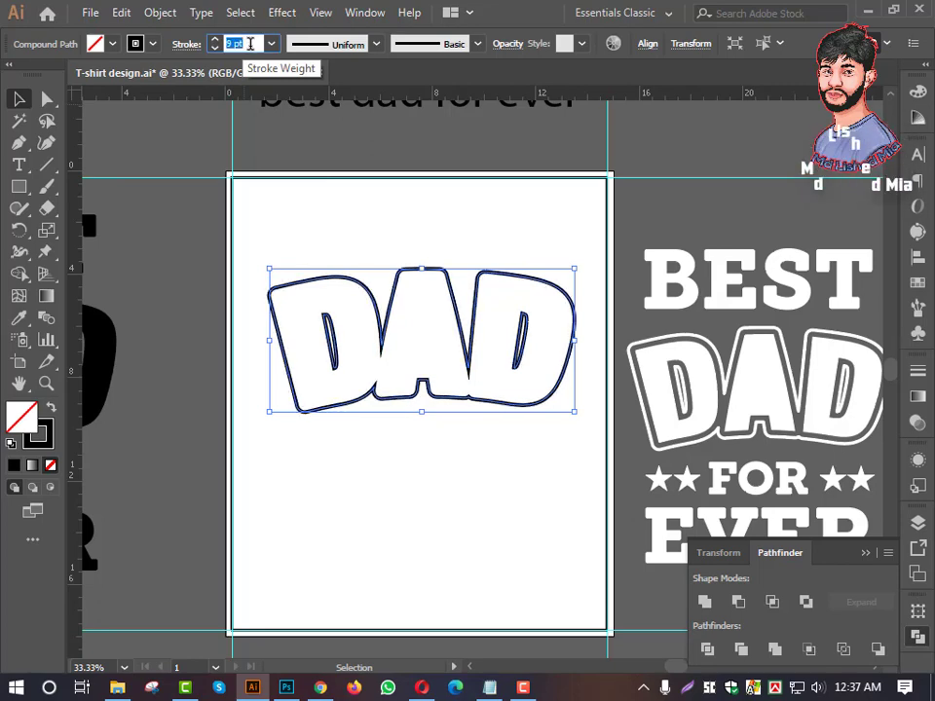
{"action": "scroll", "coordinate": [249, 43], "scroll_direction": "up", "scroll_amount": 1}
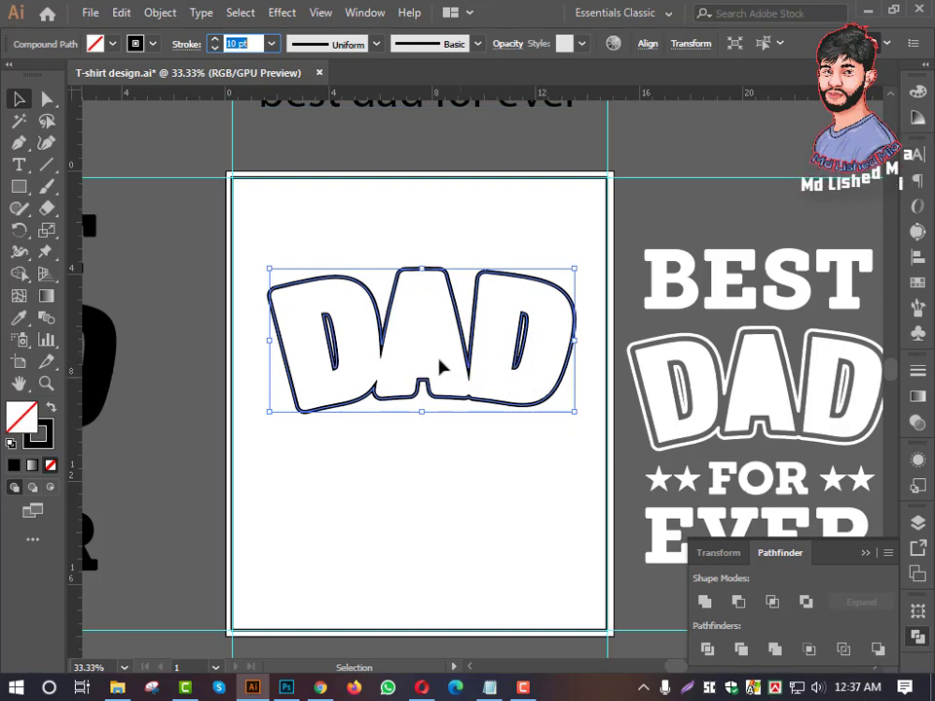
{"action": "left_click", "coordinate": [187, 45]}
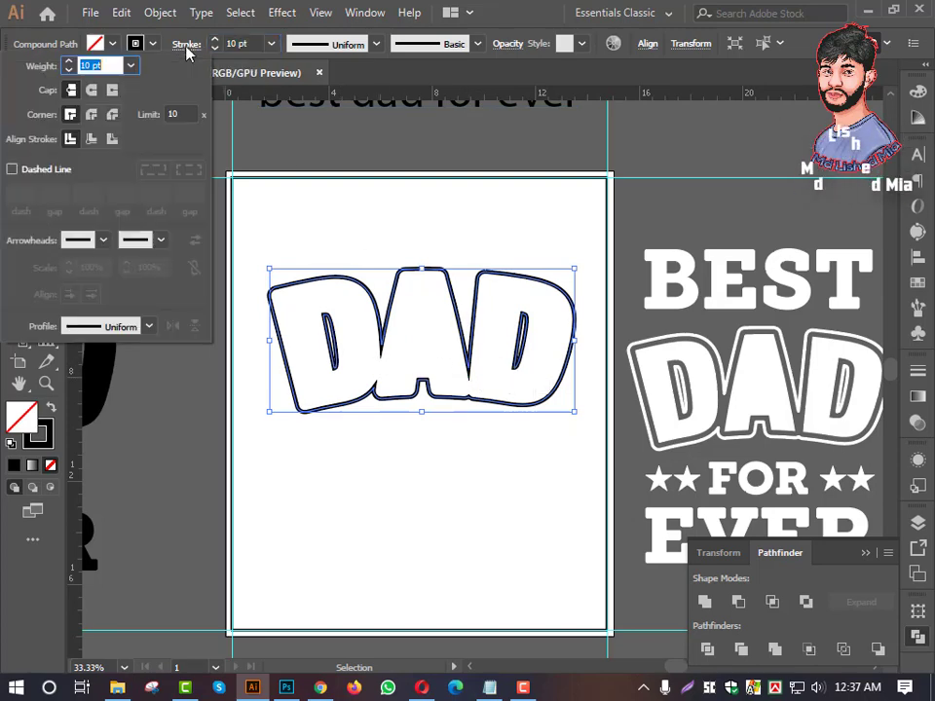
{"action": "left_click", "coordinate": [93, 90]}
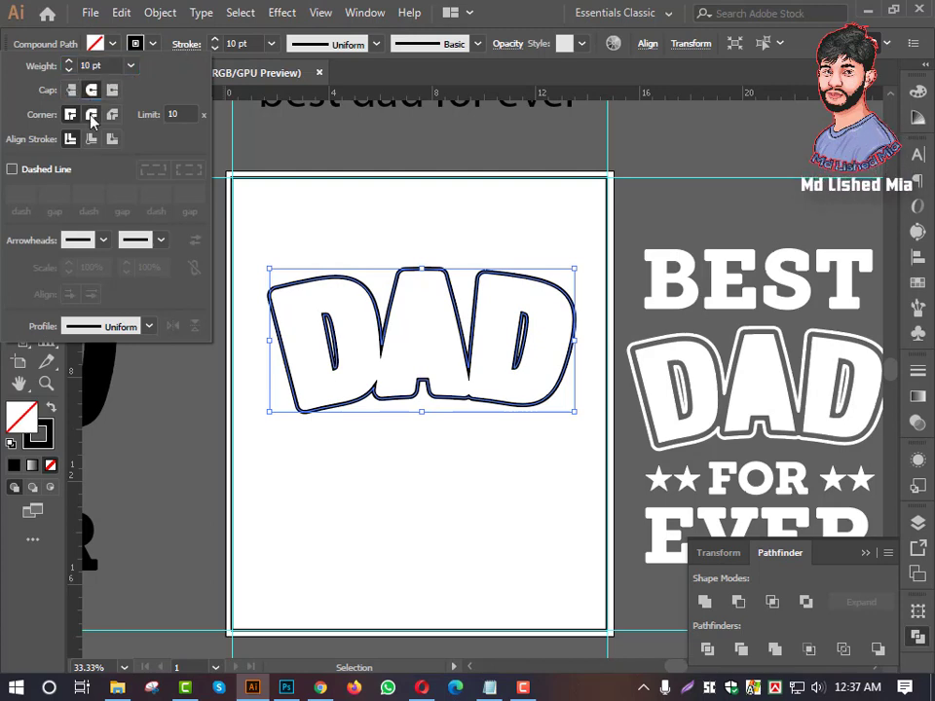
{"action": "left_click", "coordinate": [93, 116]}
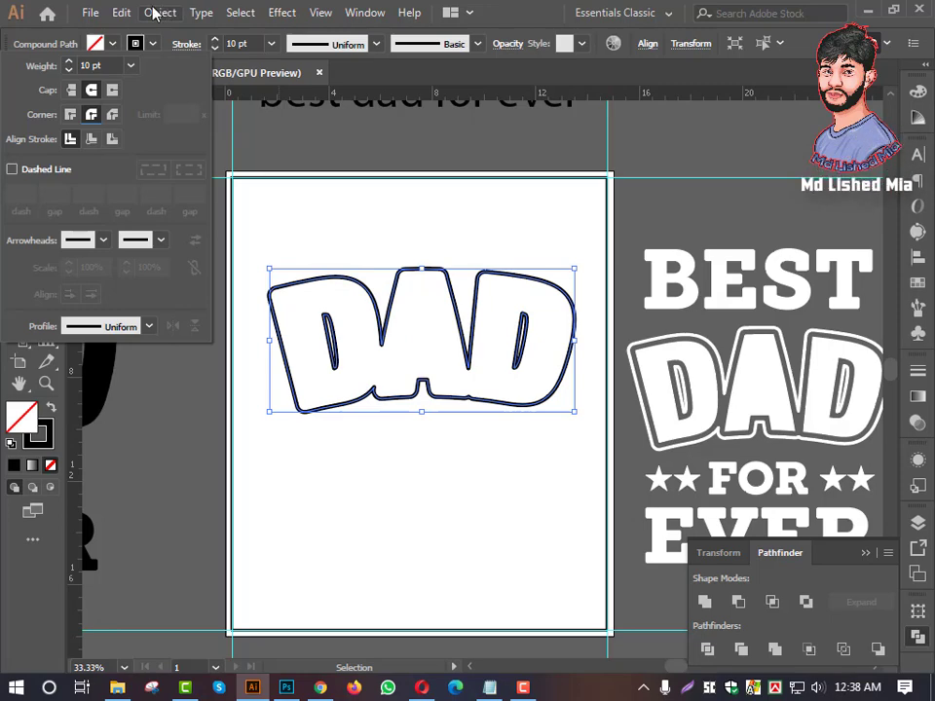
Expand the 10 pt DAD outline stroke into filled shapes.
{"action": "left_click", "coordinate": [156, 12]}
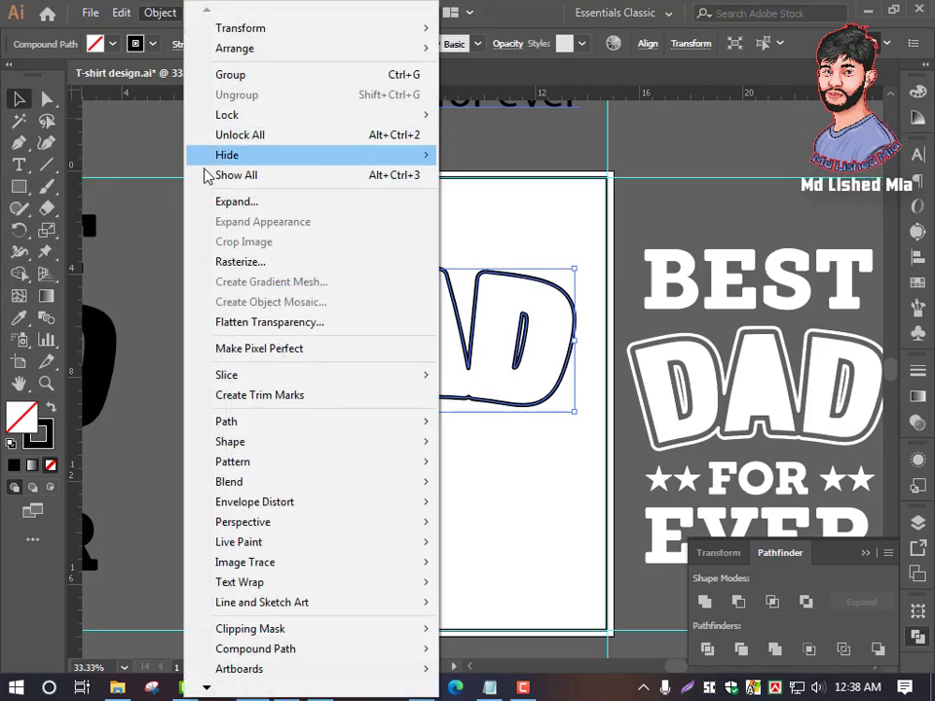
{"action": "left_click", "coordinate": [230, 202]}
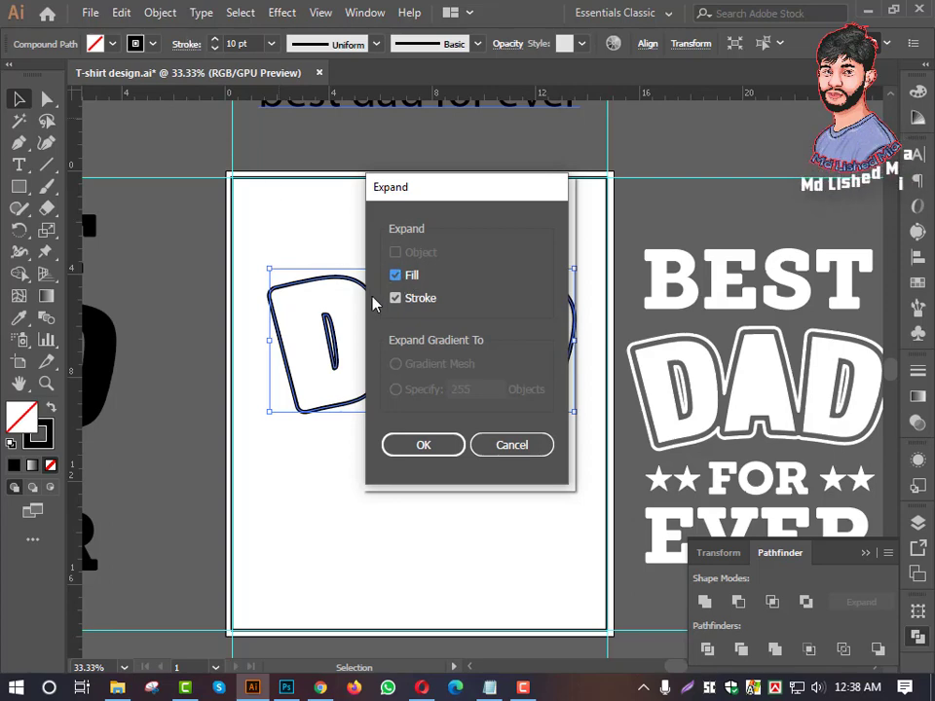
{"action": "left_click", "coordinate": [418, 448]}
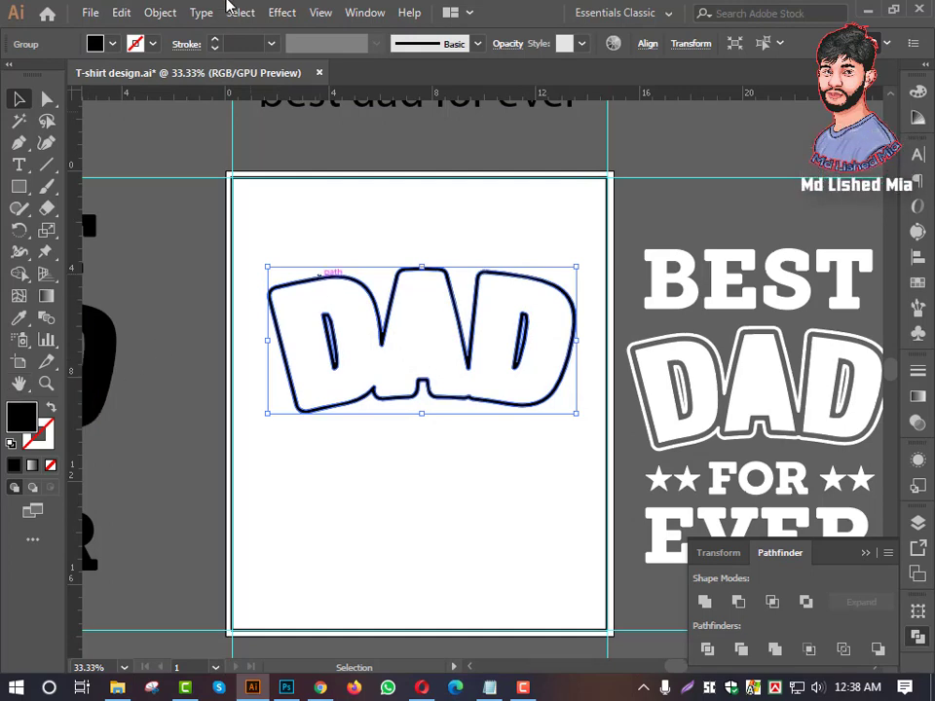
{"action": "left_click", "coordinate": [159, 11]}
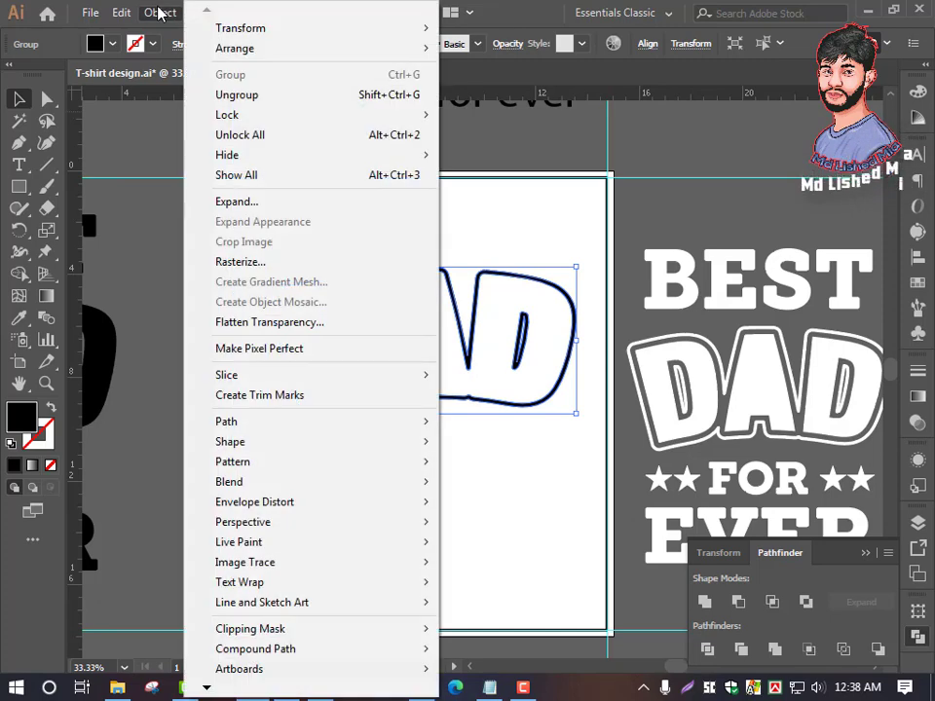
{"action": "left_click", "coordinate": [263, 181]}
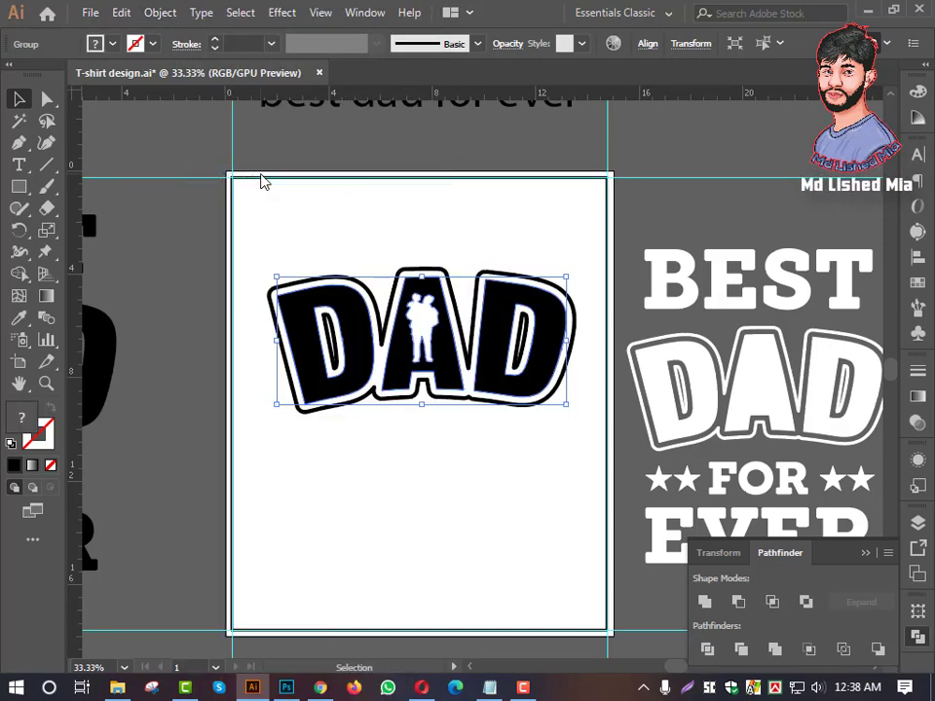
{"action": "left_click", "coordinate": [484, 257]}
{"action": "scroll", "coordinate": [433, 297], "scroll_direction": "up", "scroll_amount": 1}
{"action": "scroll", "coordinate": [429, 297], "scroll_direction": "up", "scroll_amount": 4}
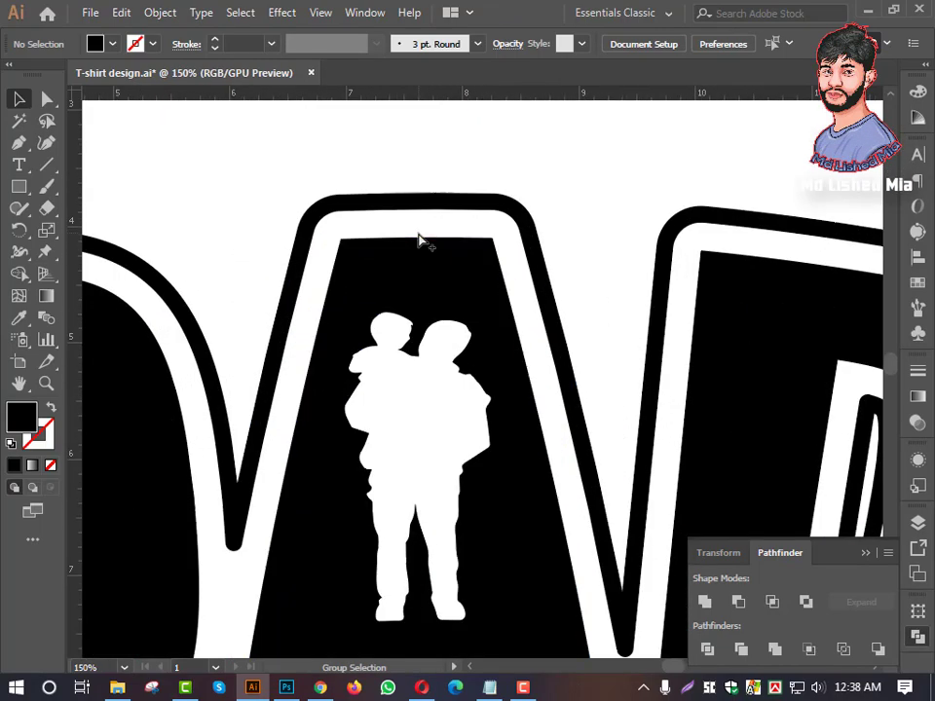
{"action": "scroll", "coordinate": [418, 239], "scroll_direction": "down", "scroll_amount": 4}
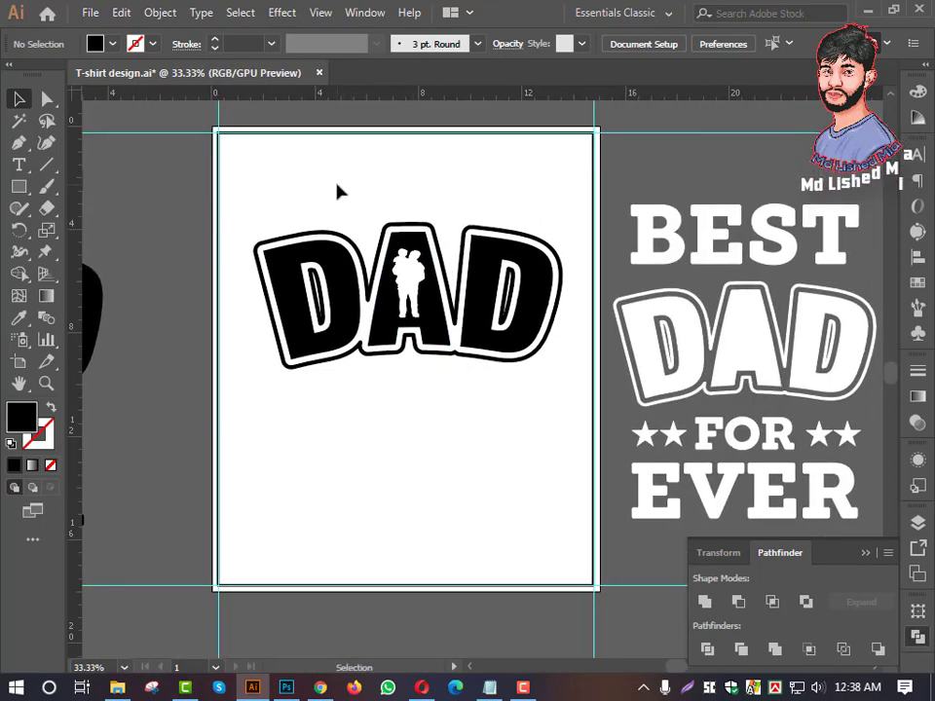
{"action": "left_click_drag", "start_coordinate": [338, 190], "coordinate": [539, 444]}
{"action": "scroll", "coordinate": [464, 219], "scroll_direction": "down", "scroll_amount": 1}
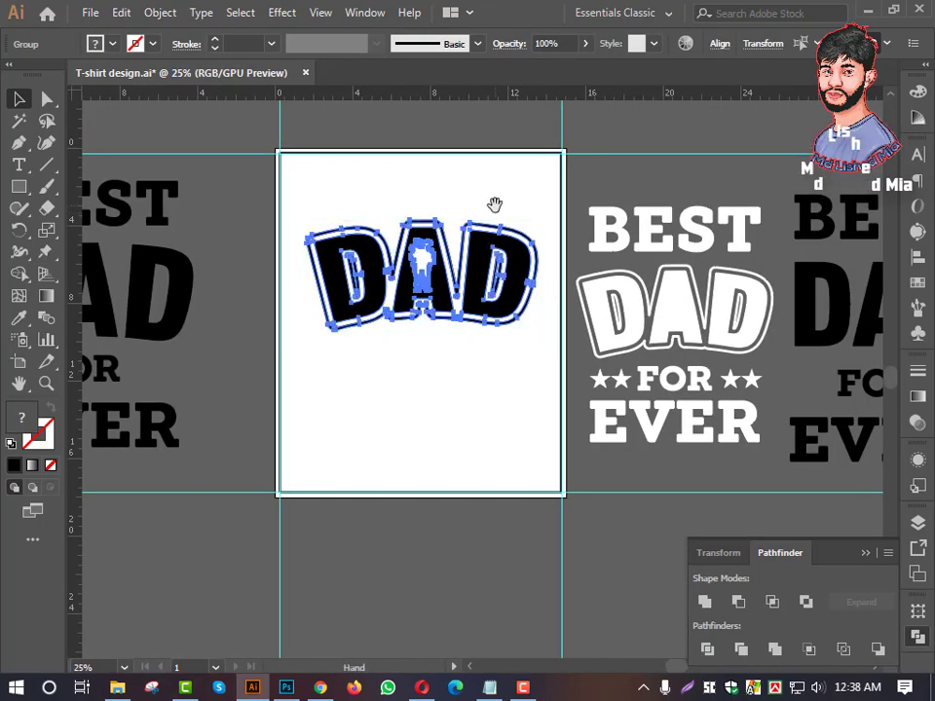
{"action": "scroll", "coordinate": [492, 282], "scroll_direction": "right", "scroll_amount": 3}
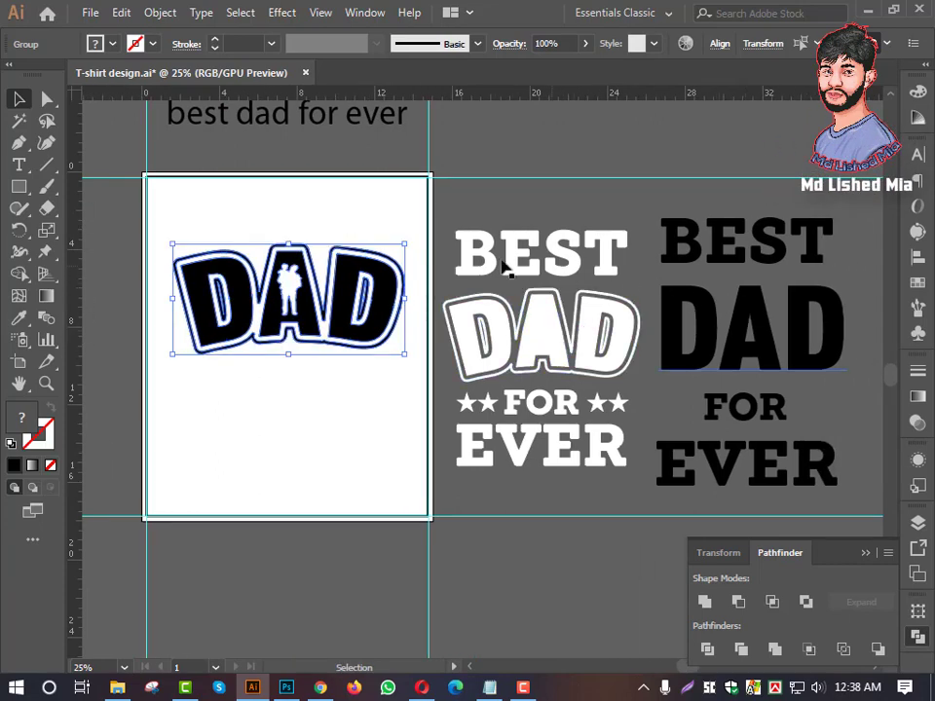
{"action": "scroll", "coordinate": [505, 269], "scroll_direction": "left", "scroll_amount": 1}
{"action": "scroll", "coordinate": [487, 250], "scroll_direction": "left", "scroll_amount": 2}
{"action": "left_click", "coordinate": [387, 216]}
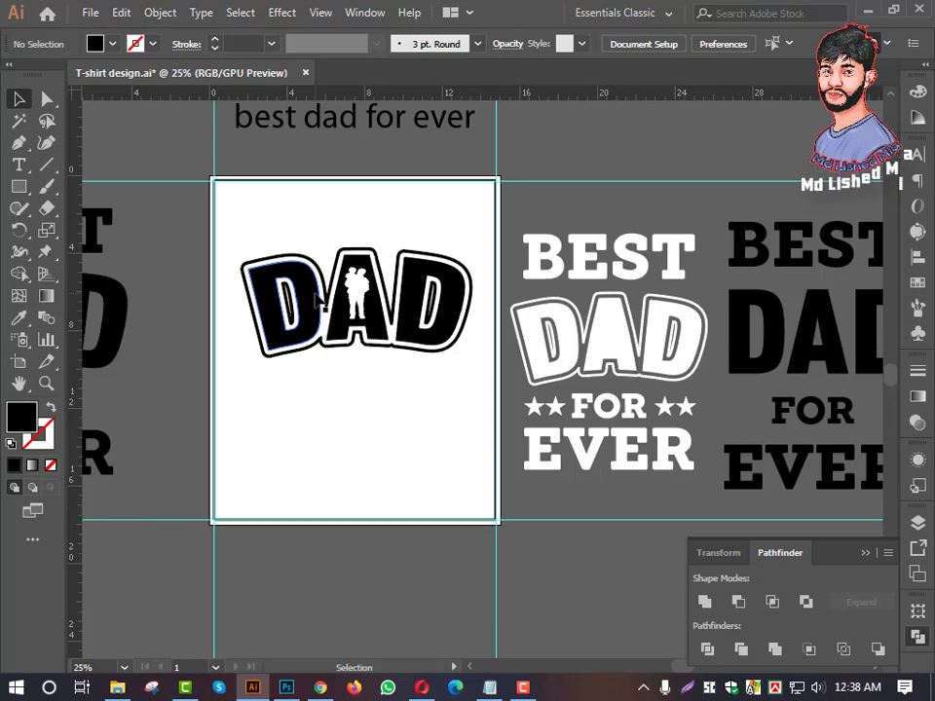
{"action": "scroll", "coordinate": [326, 282], "scroll_direction": "up", "scroll_amount": 1}
{"action": "scroll", "coordinate": [332, 268], "scroll_direction": "up", "scroll_amount": 1}
{"action": "scroll", "coordinate": [334, 253], "scroll_direction": "down", "scroll_amount": 1}
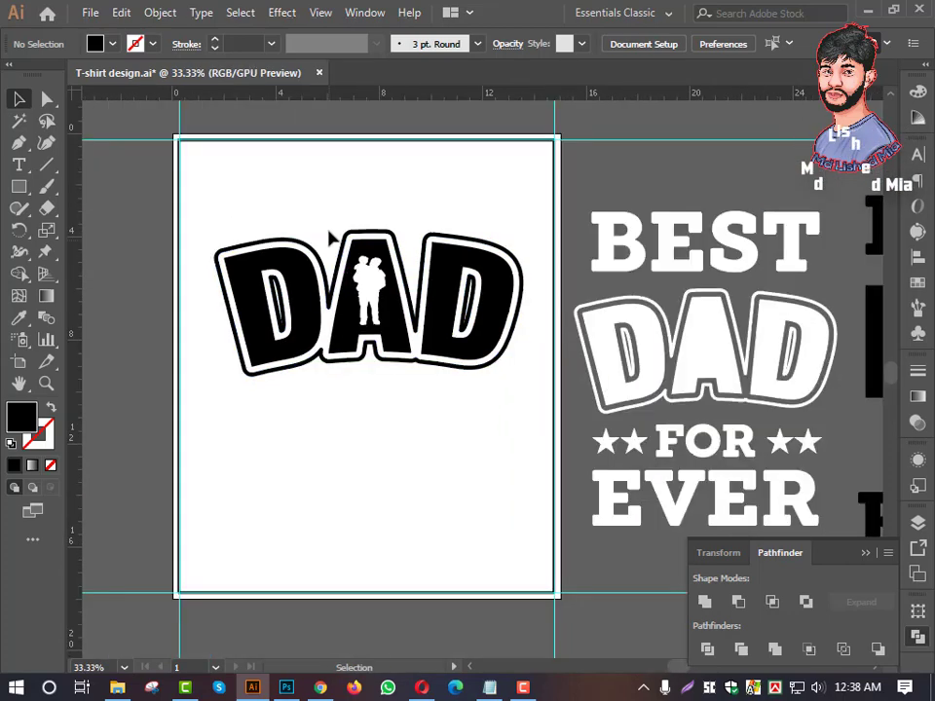